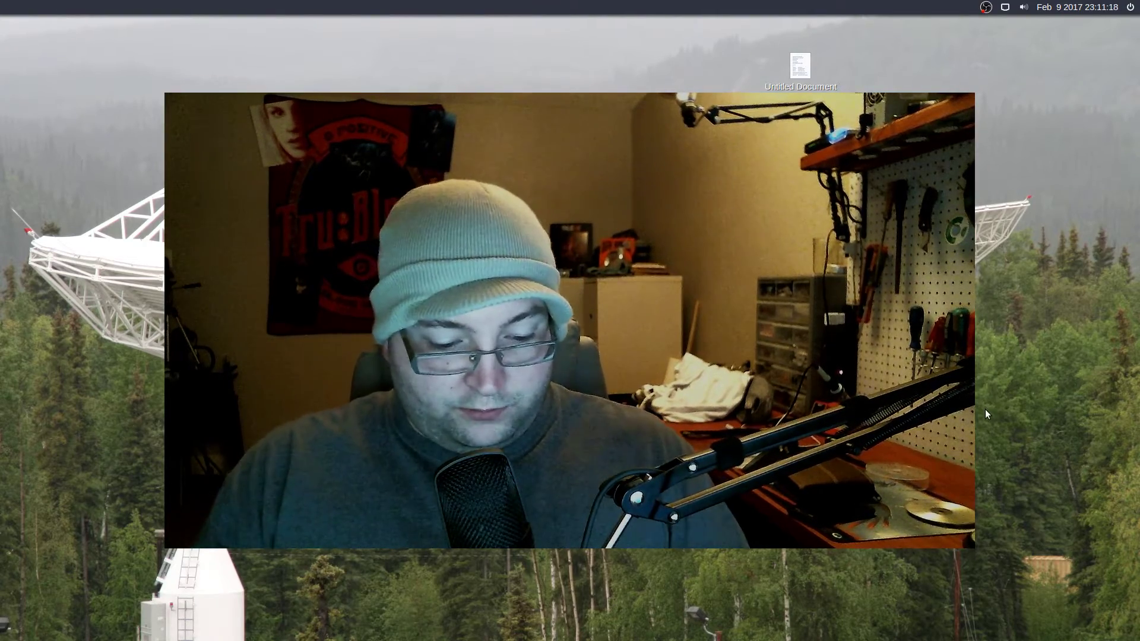
Open the Firefox web browser and look through the local Skywave Linux v2.1 page down to its version history.
key(super)
text(fire)
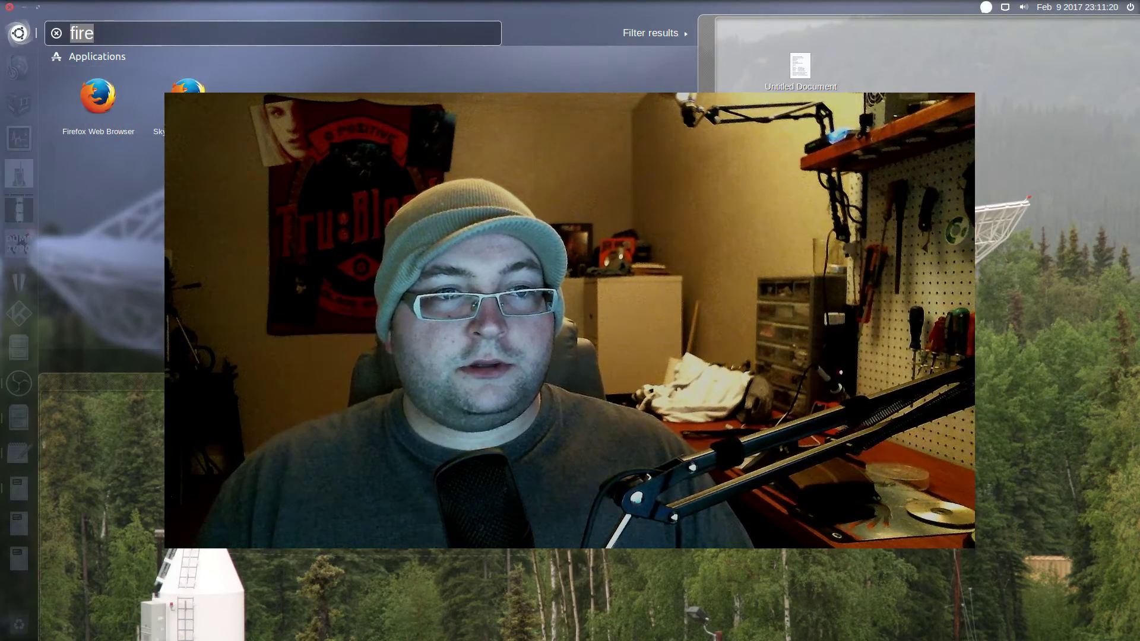
key(Return)
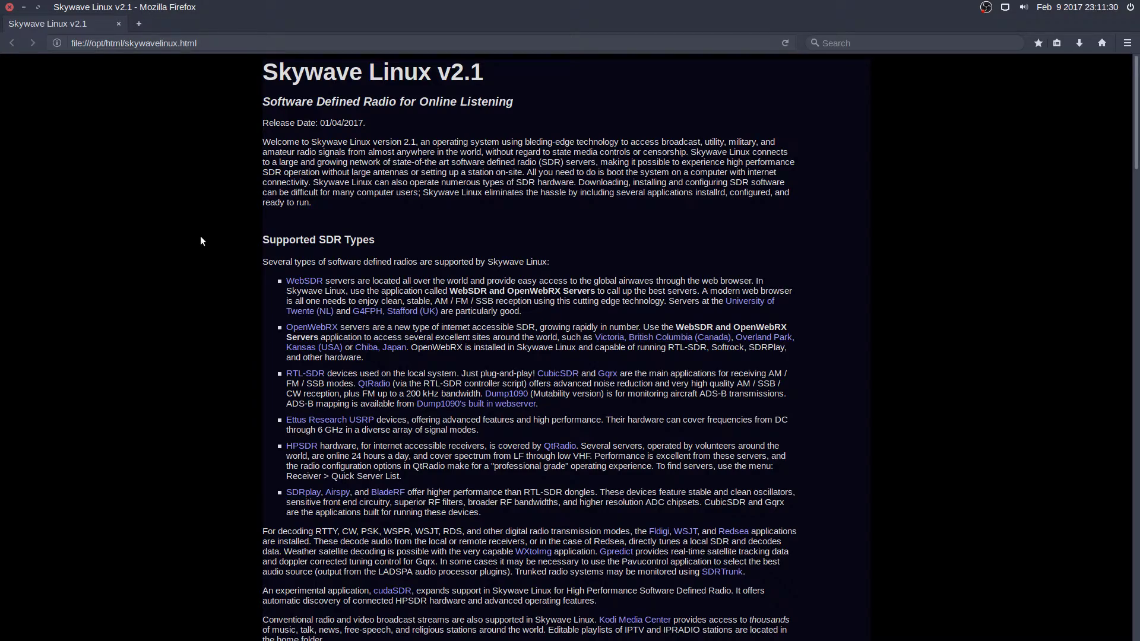
scroll(200, 237, down, 20)
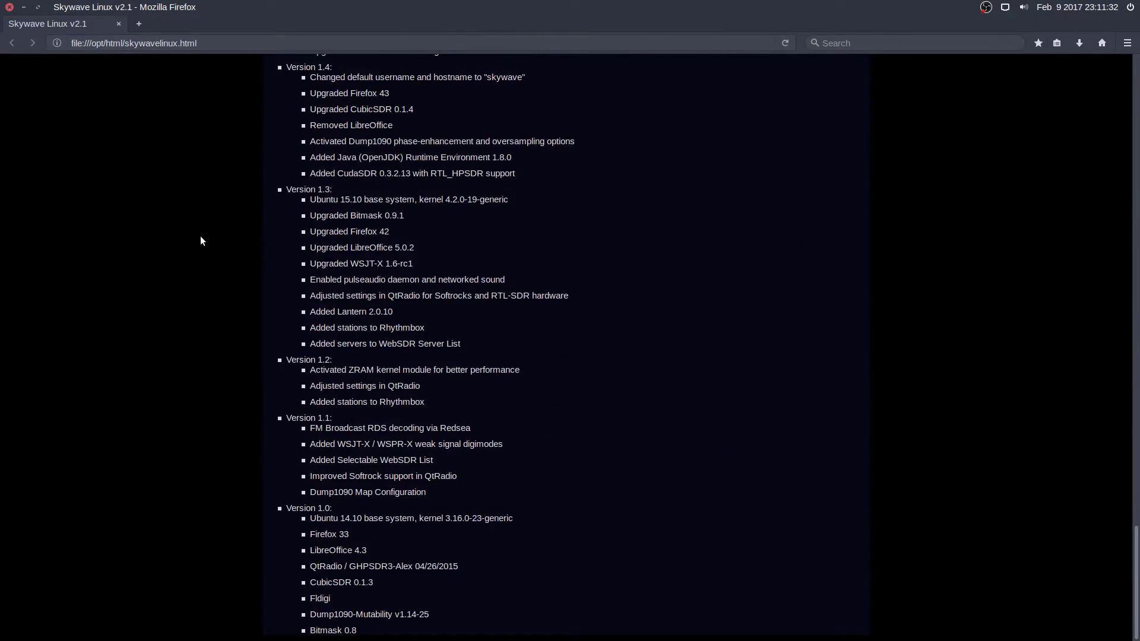
key(Home)
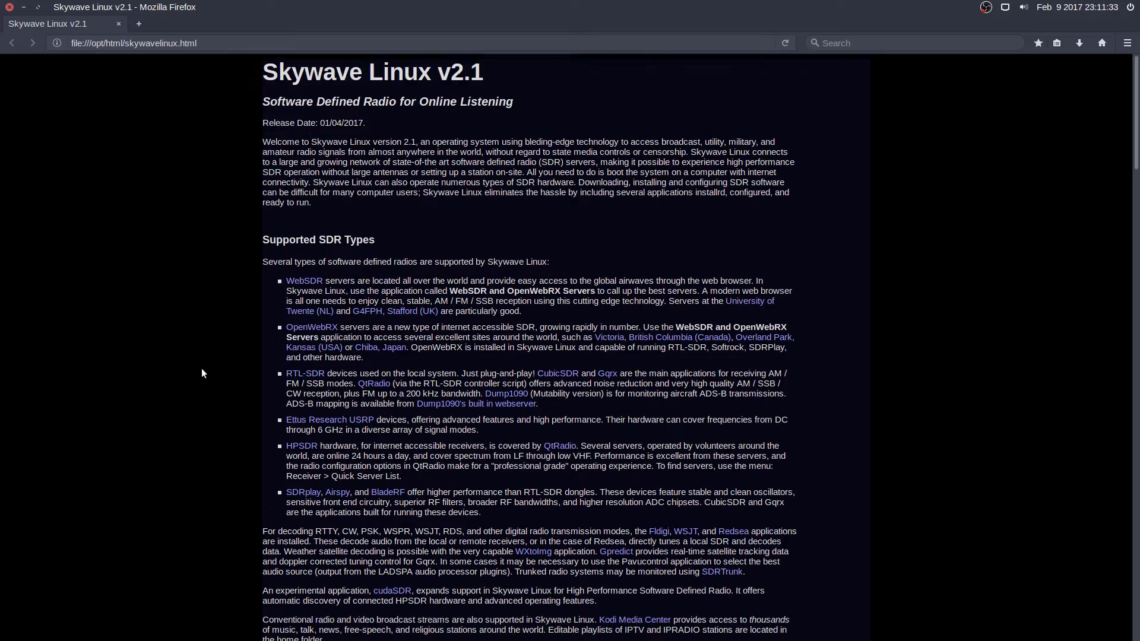
Replace the page address with "skywave linux" and open the bookmarked skywavelinux.com website.
click(198, 43)
drag(197, 43, 68, 45)
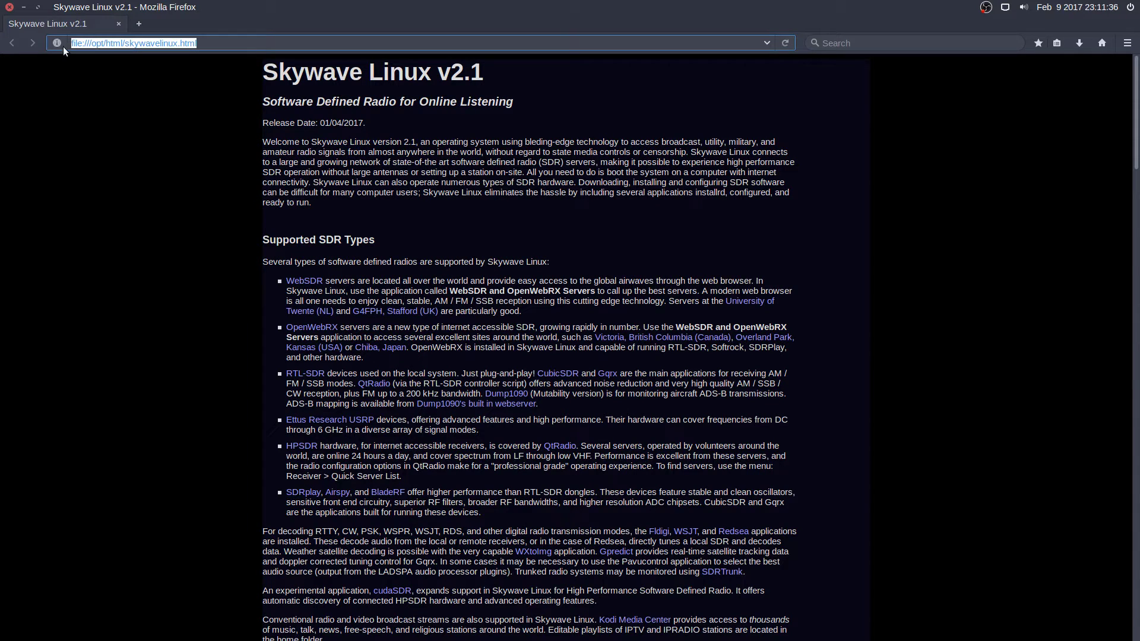
text(skywave)
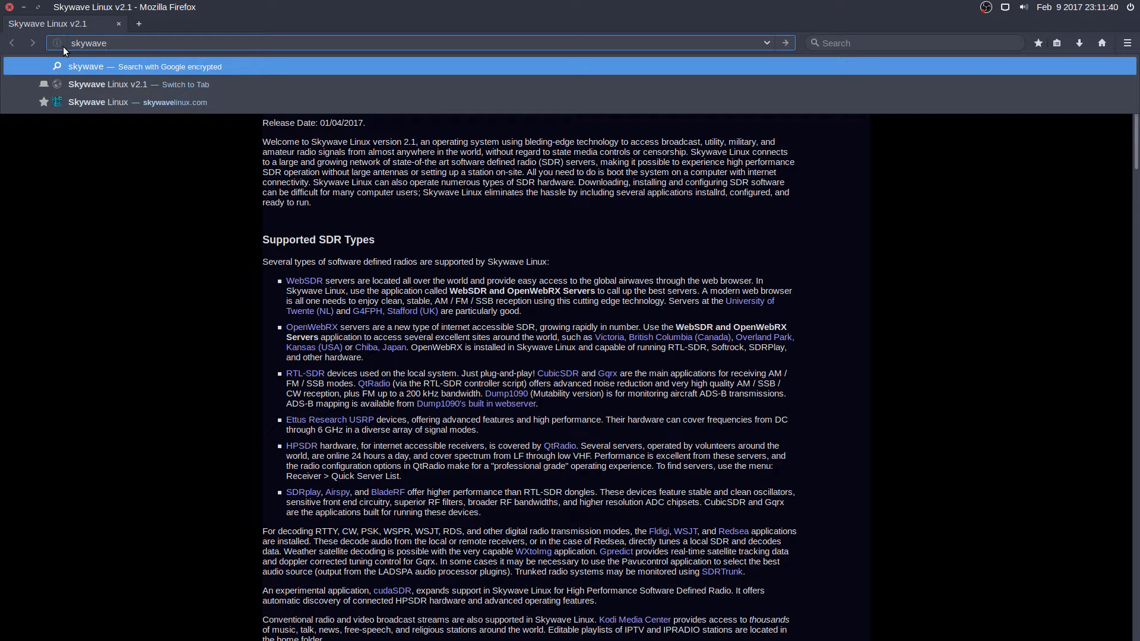
text( linux)
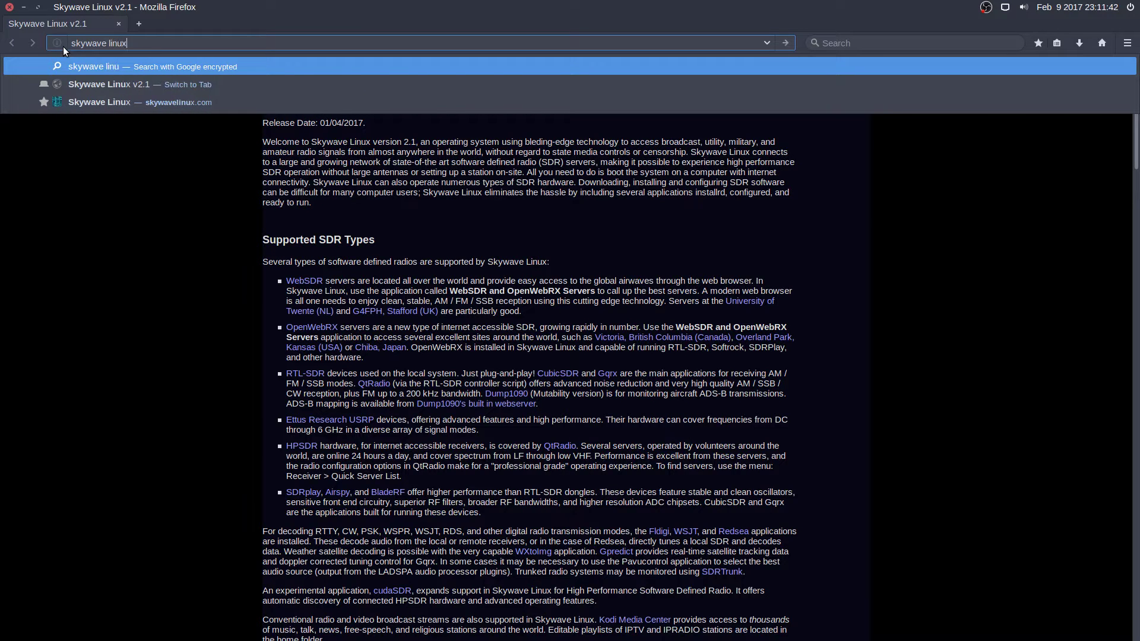
key(Return)
click(116, 168)
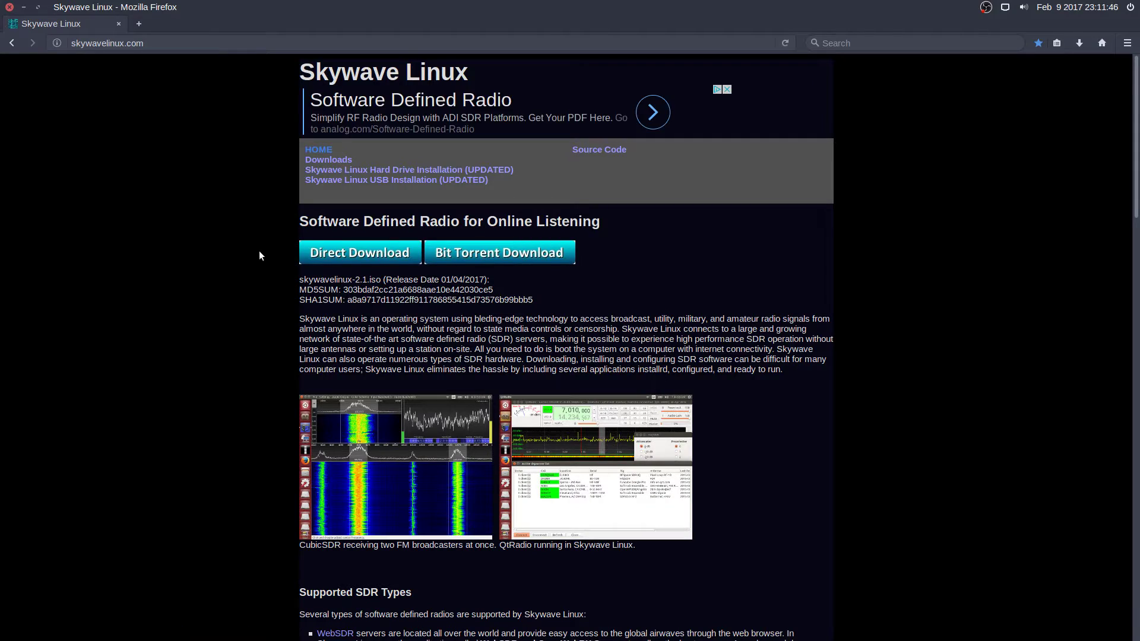
Look over the Skywave Linux home page down to its end, return to the beginning, and close the browser tab.
key(End)
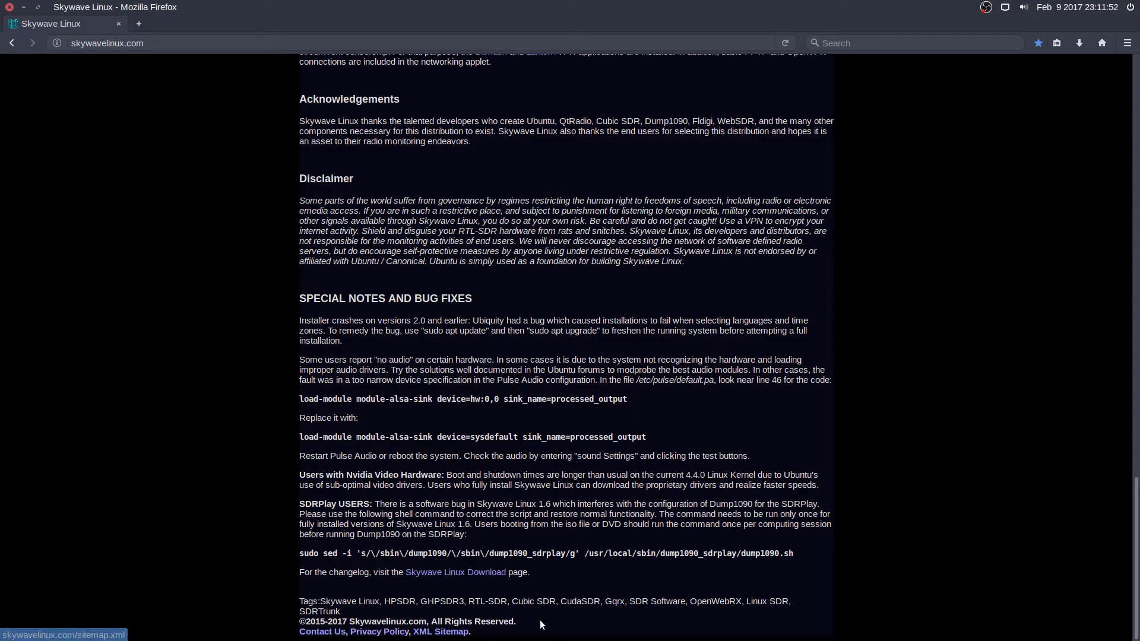
key(Home)
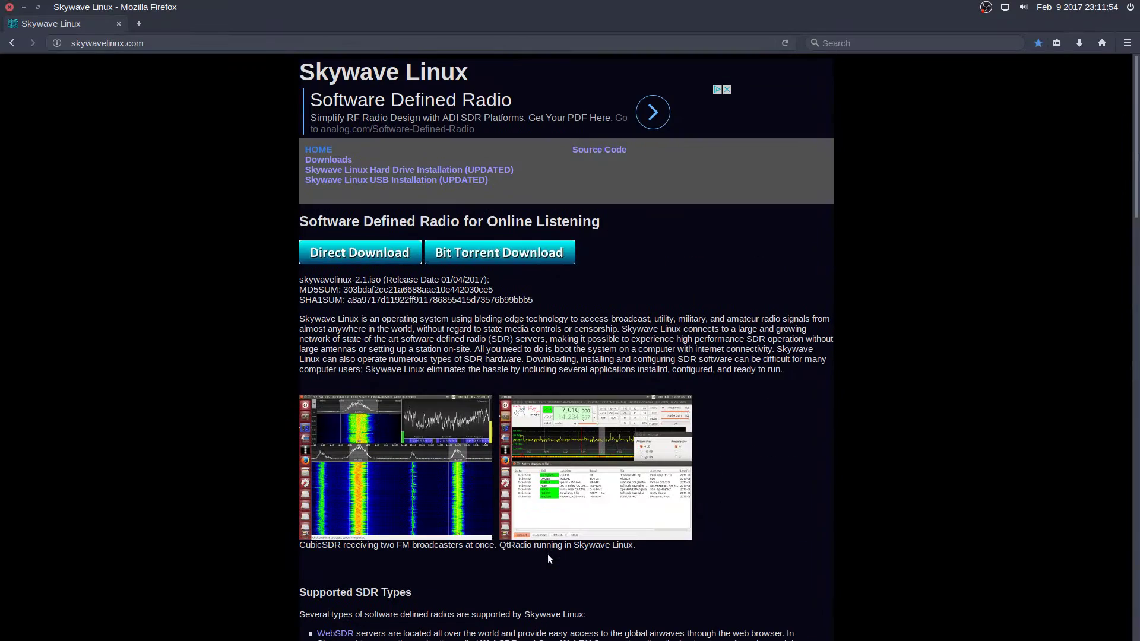
click(119, 24)
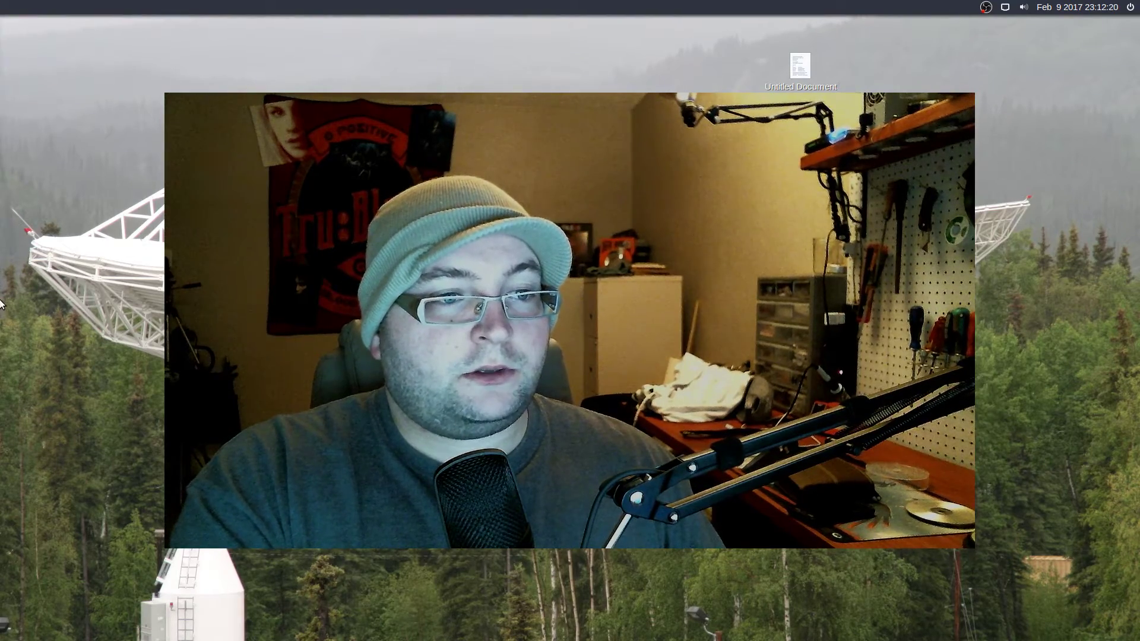
Open the Linux Commands notes in gedit and highlight the two commands for purging and reinstalling pulseaudio.
mouse_move(1, 285)
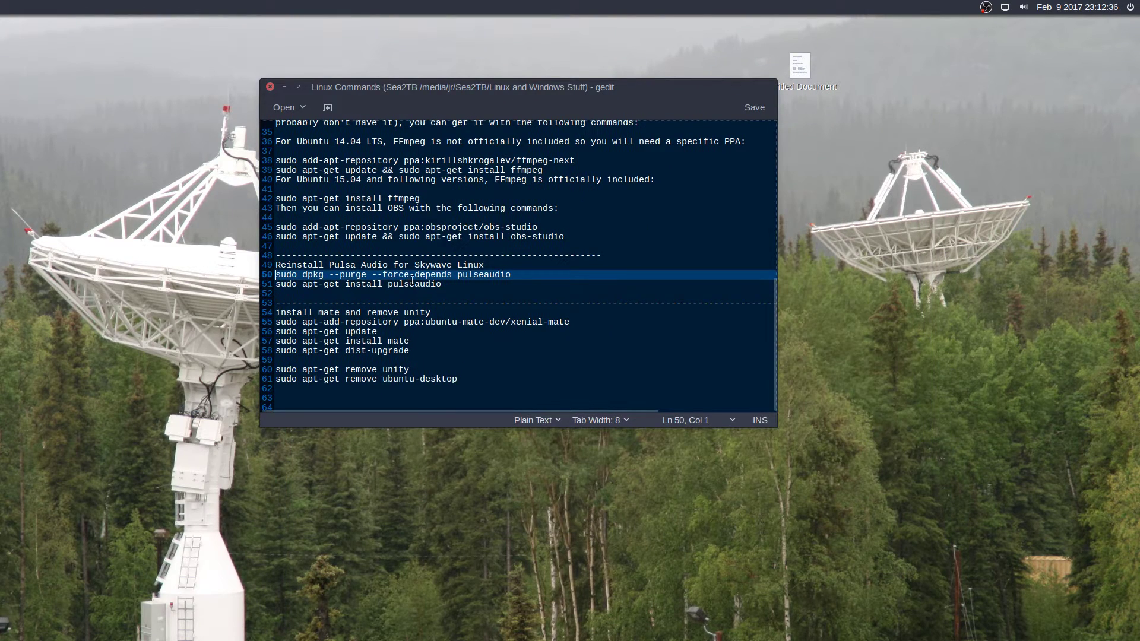
click(472, 285)
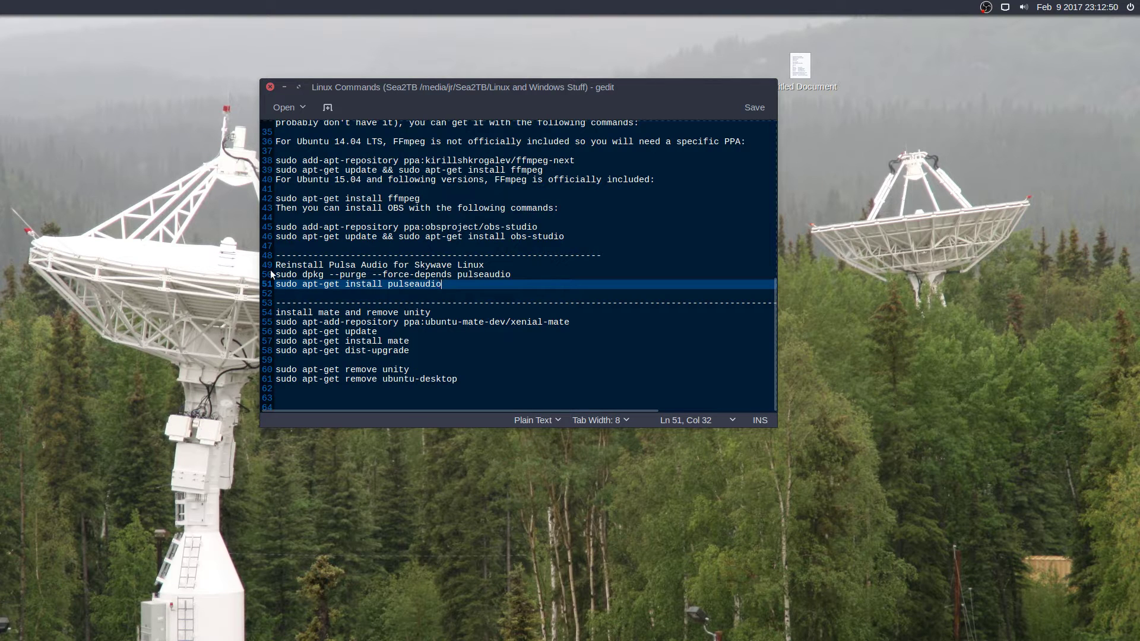
drag(276, 274, 506, 275)
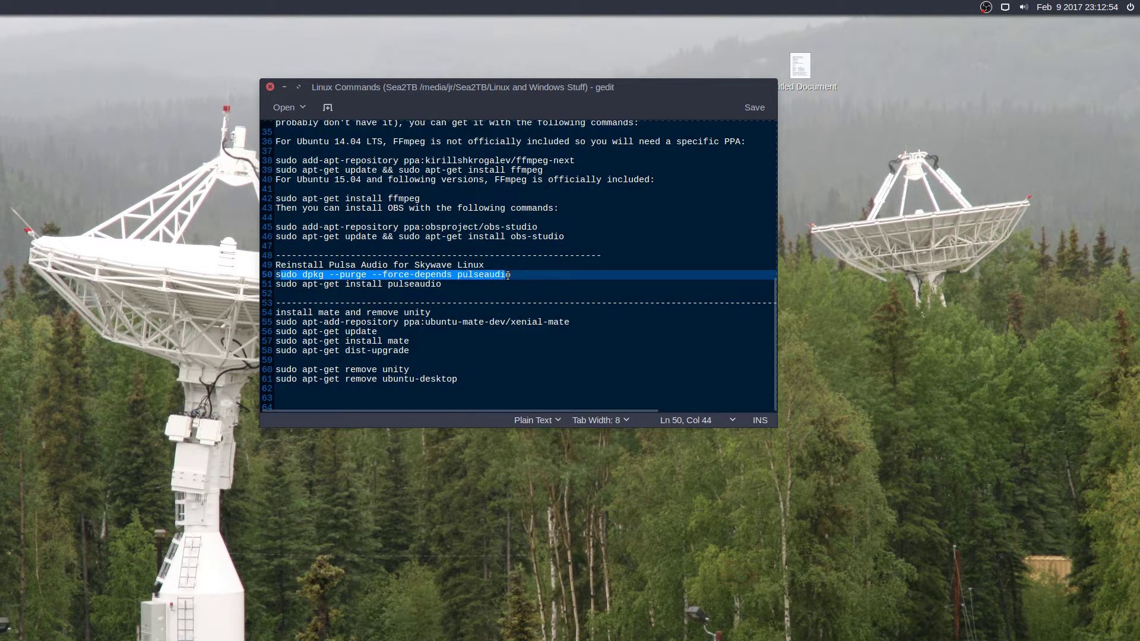
drag(297, 284, 450, 285)
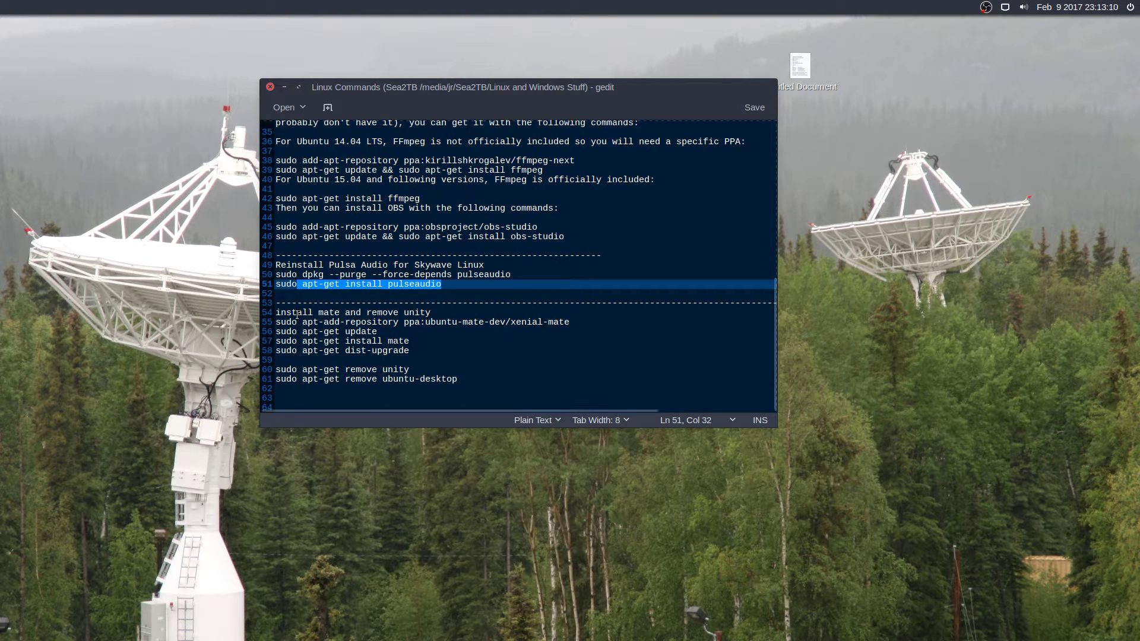
Highlight the notes on installing MATE and removing Unity, clear the selection, and hide the text editor to show the desktop.
drag(297, 312, 430, 322)
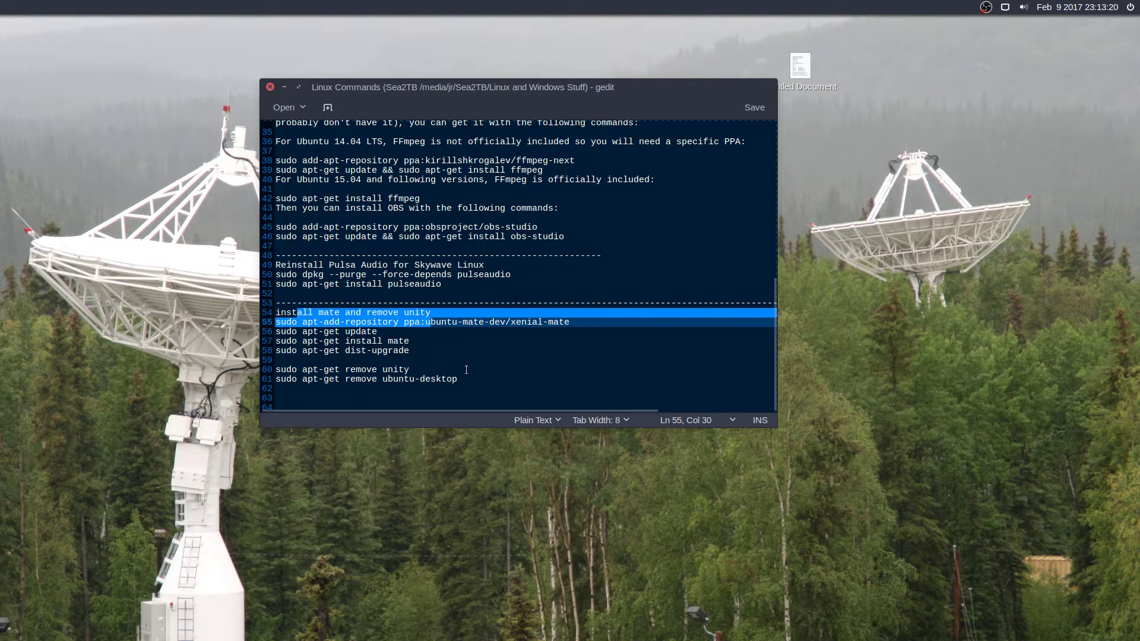
drag(466, 381, 276, 314)
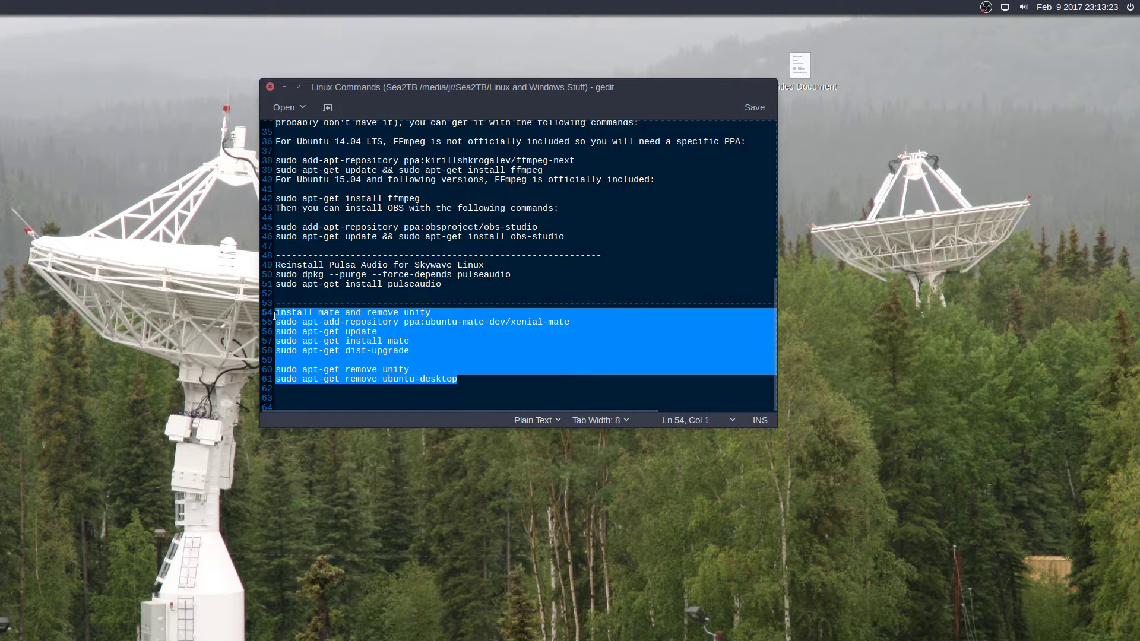
click(495, 379)
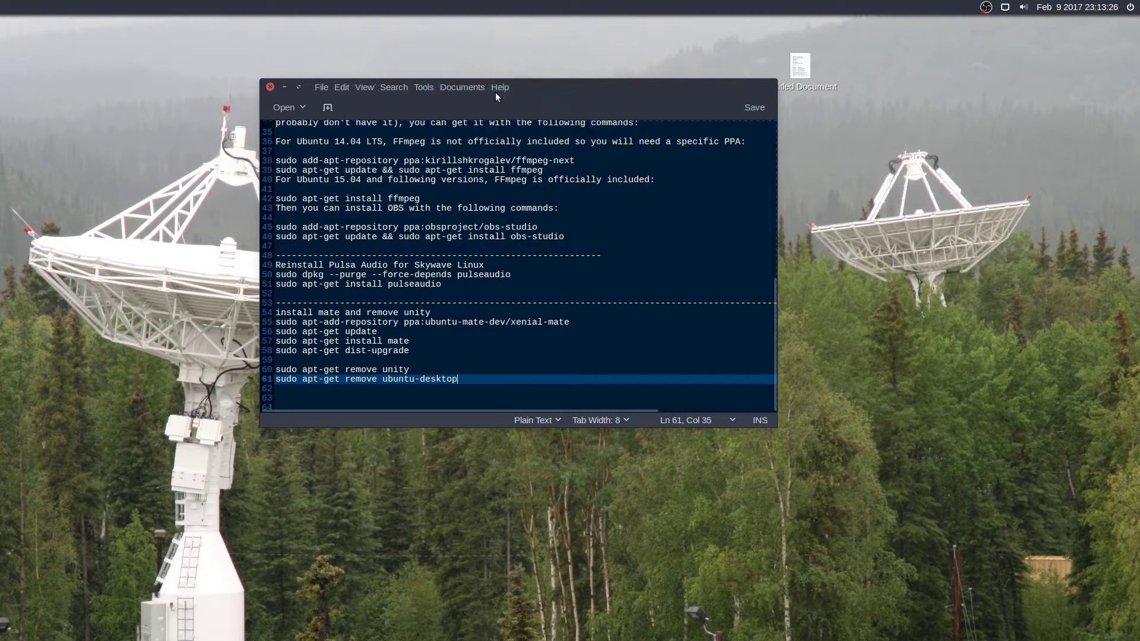
key(ctrl+super+d)
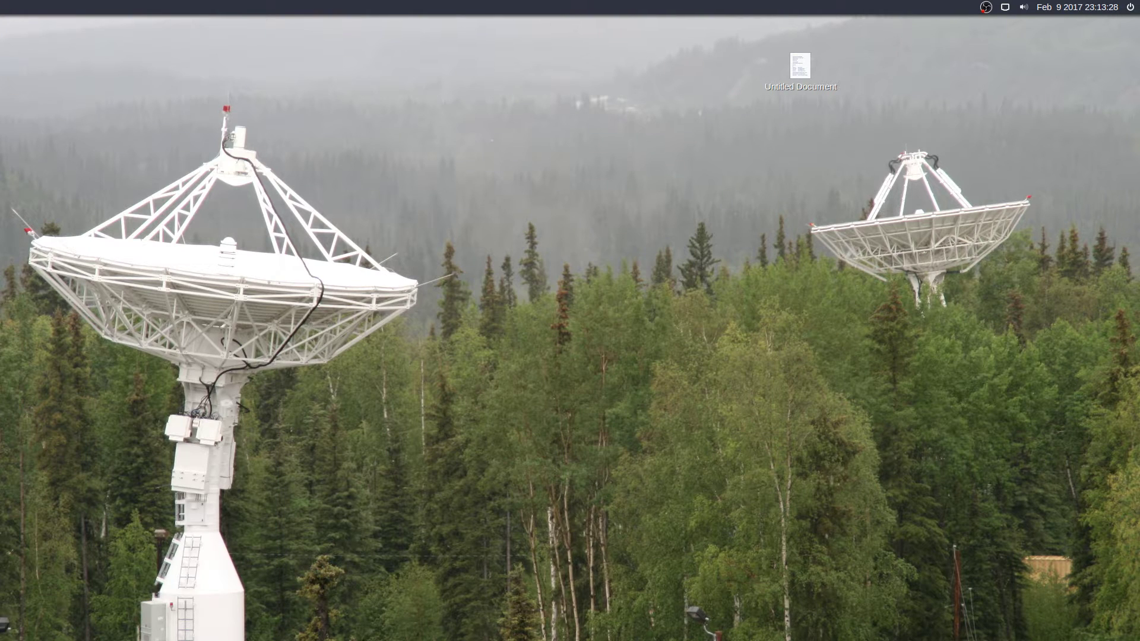
Launch CubicSDR, start it with the local SDRPlay RSP device, and reposition and enlarge its main window.
mouse_move(1, 156)
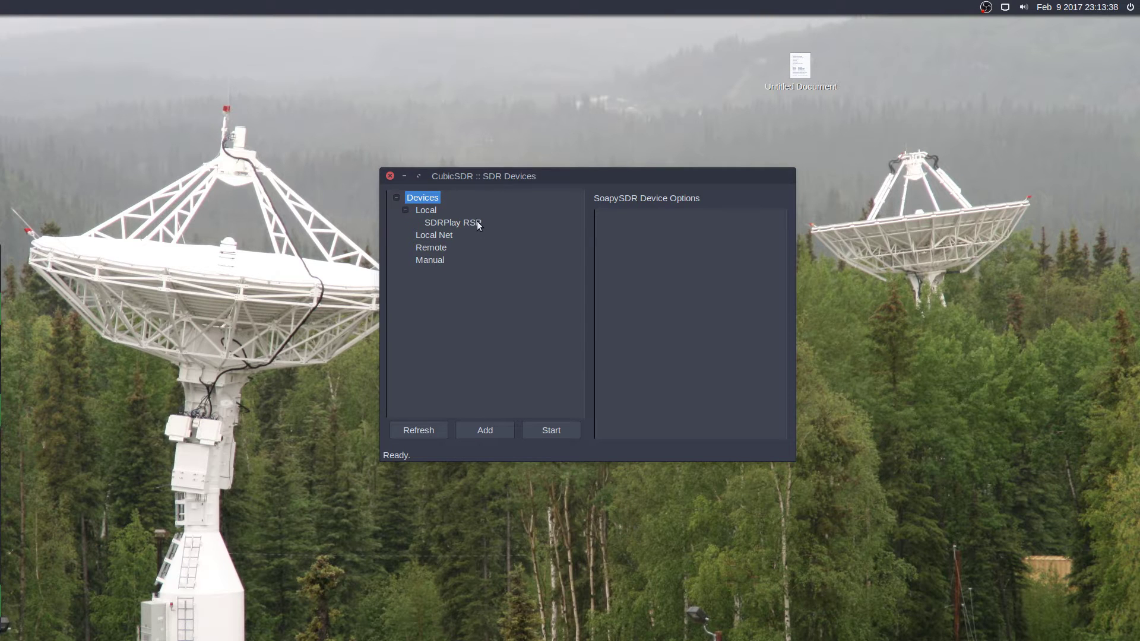
click(439, 223)
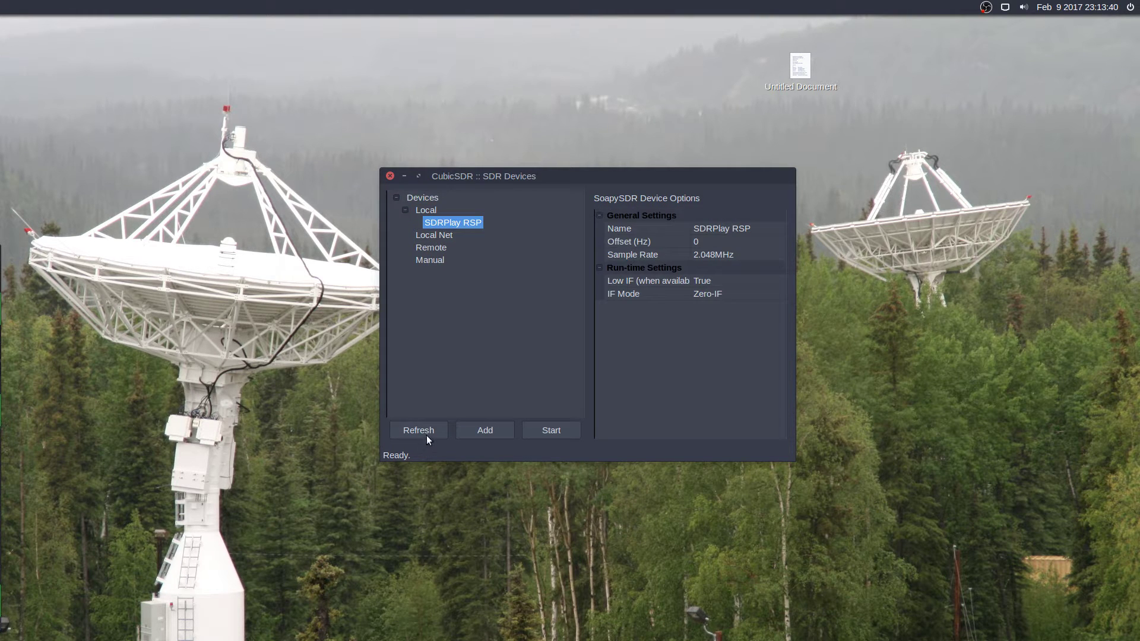
click(538, 430)
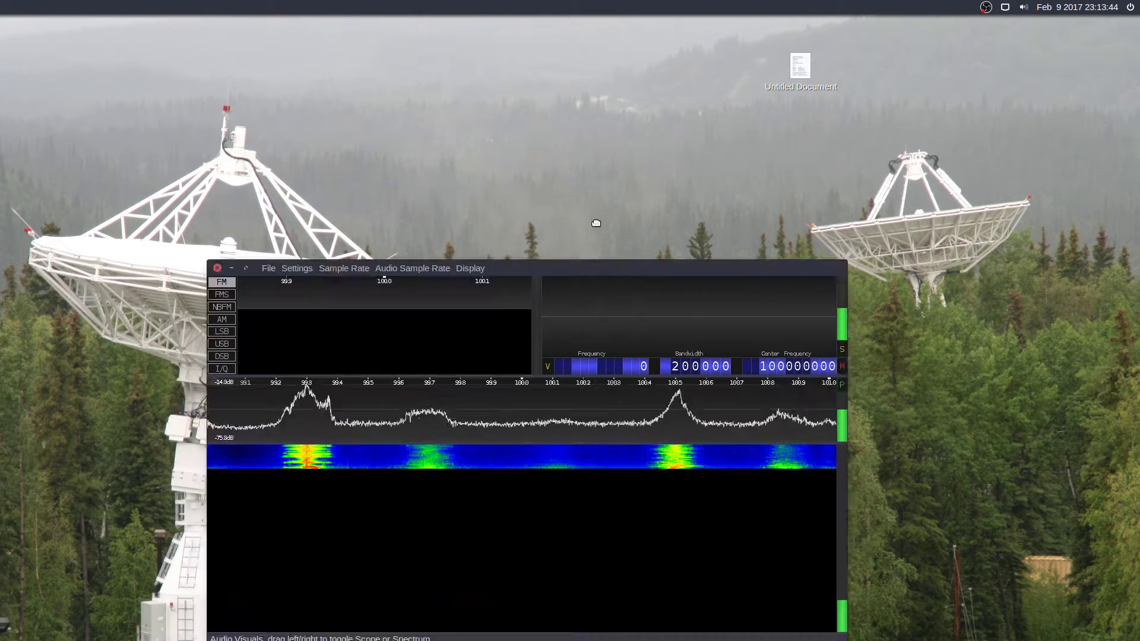
drag(594, 262, 445, 52)
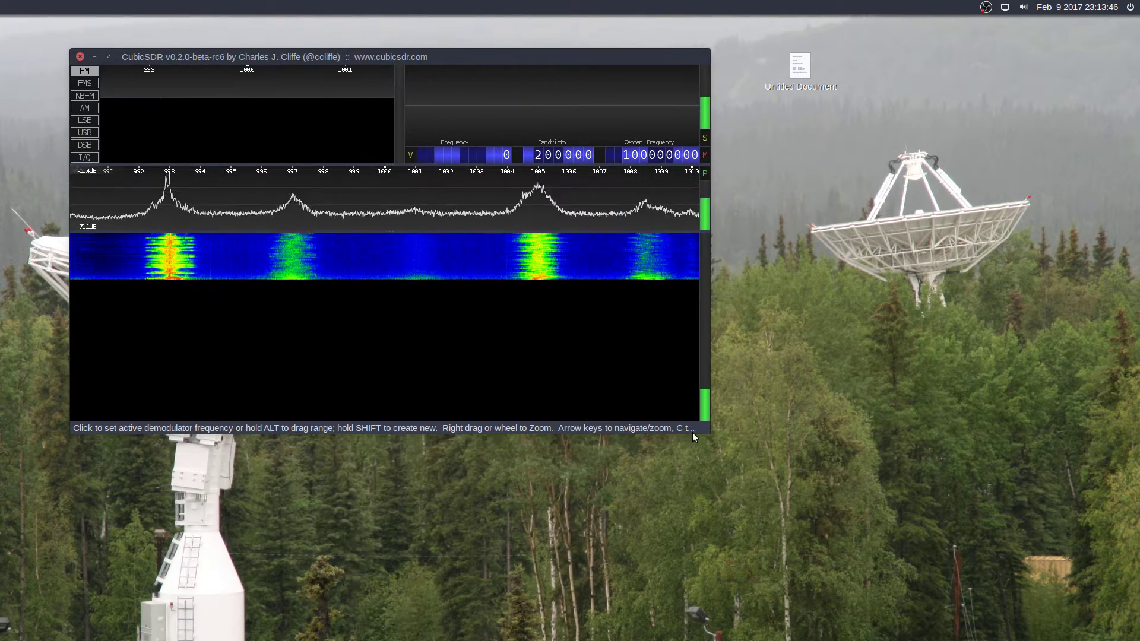
drag(711, 435, 1040, 592)
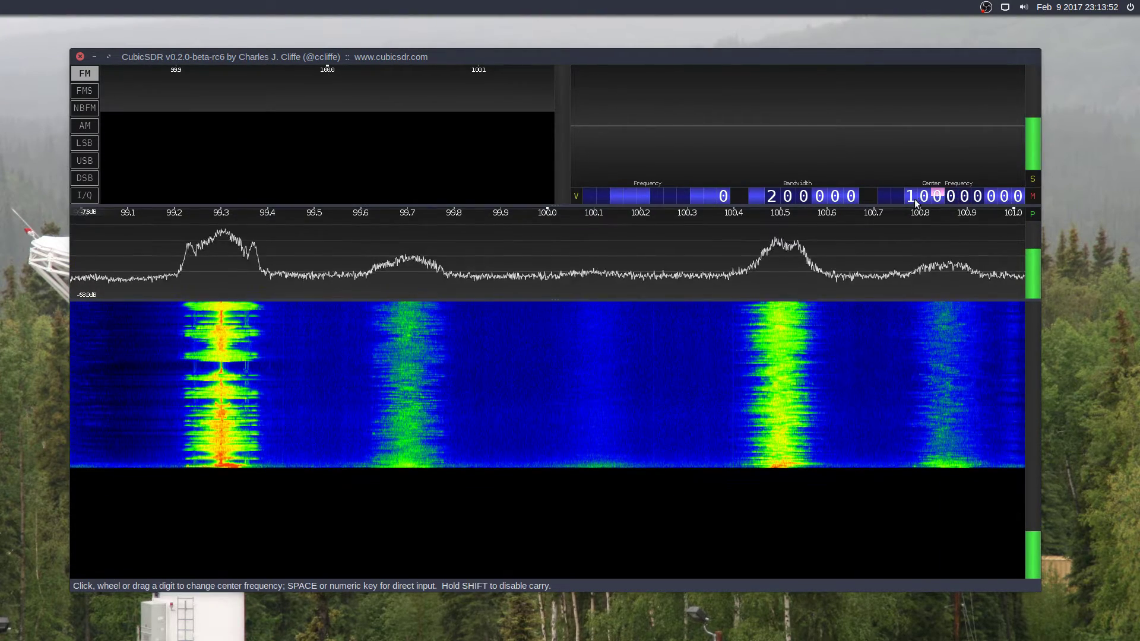
Set the center frequency to 4024000 Hz and magnify the spectrum around 3.9 MHz.
text(1024000)
key(Return)
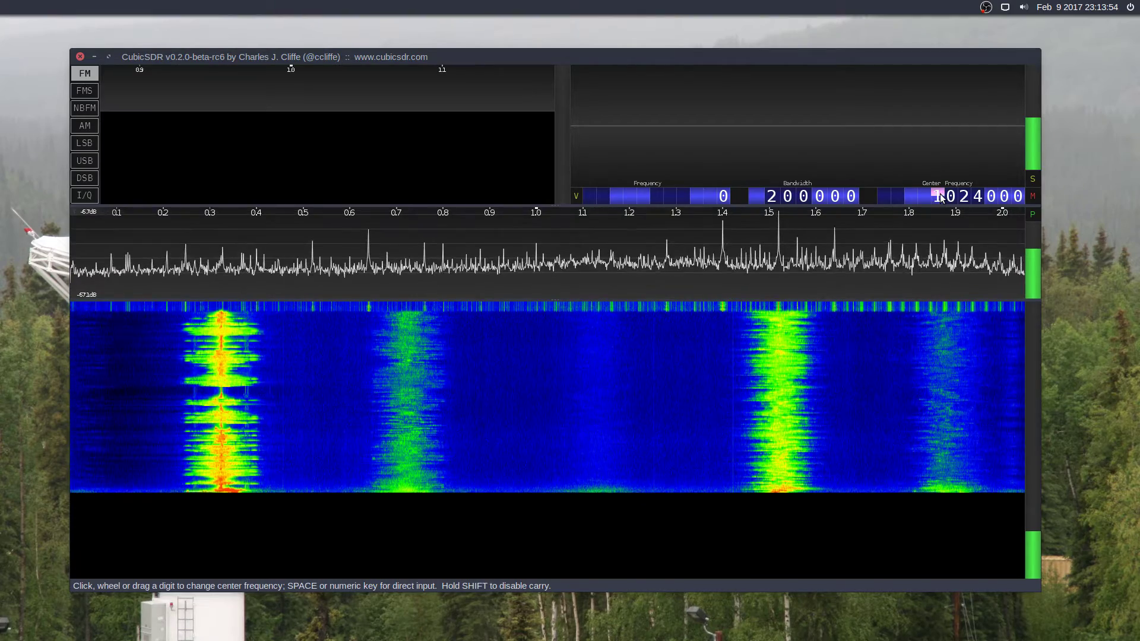
scroll(940, 200, up, 3)
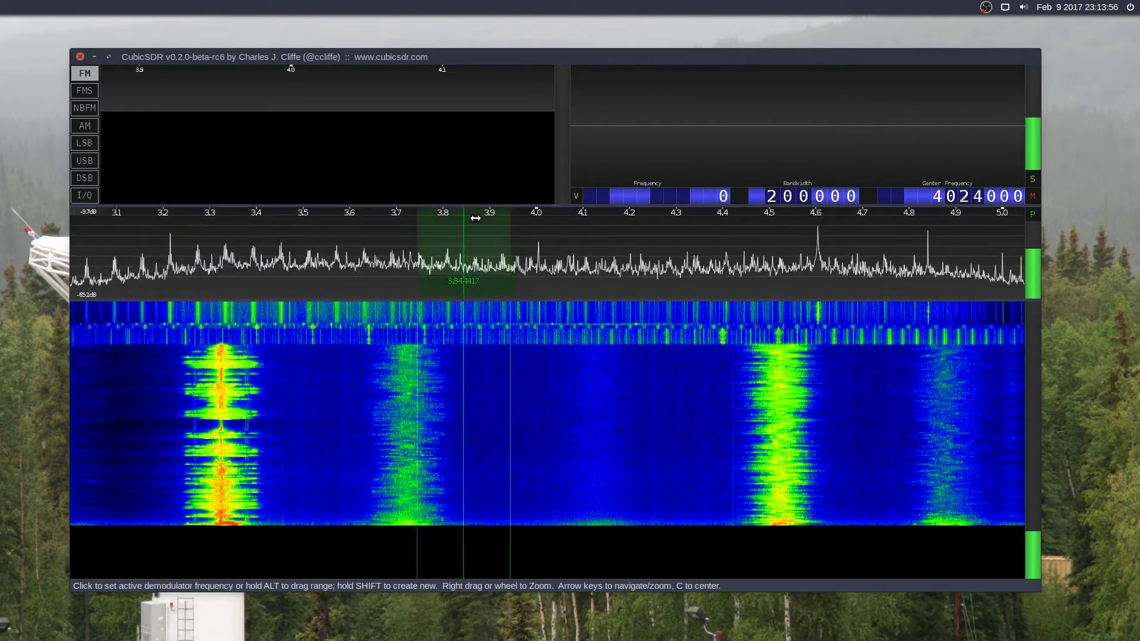
scroll(465, 247, up, 2)
scroll(494, 256, up, 3)
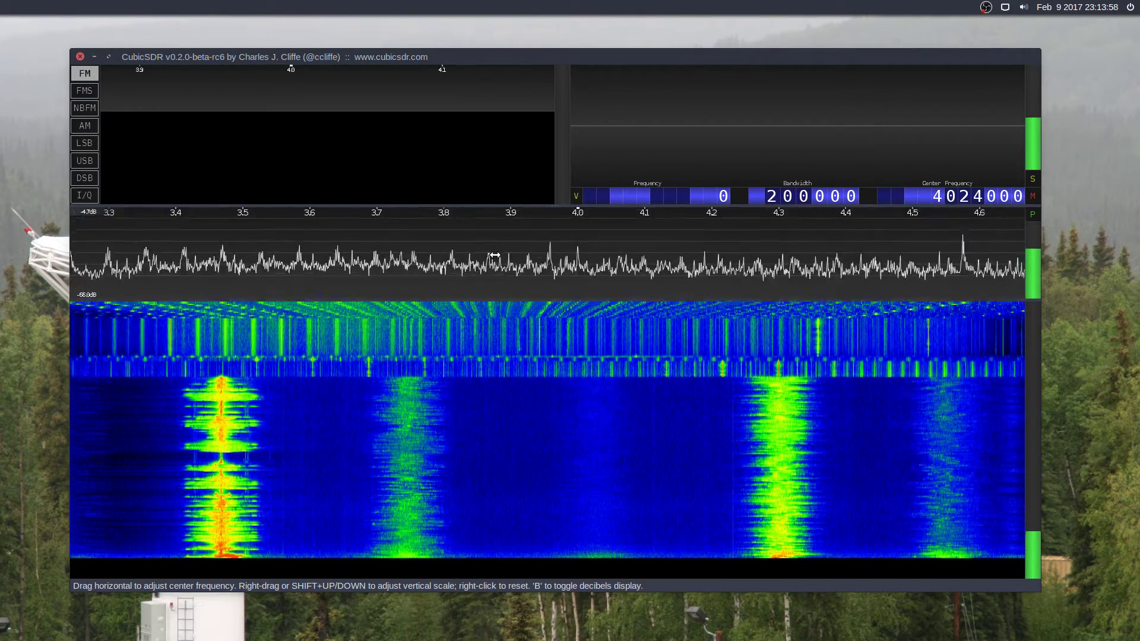
scroll(527, 246, up, 1)
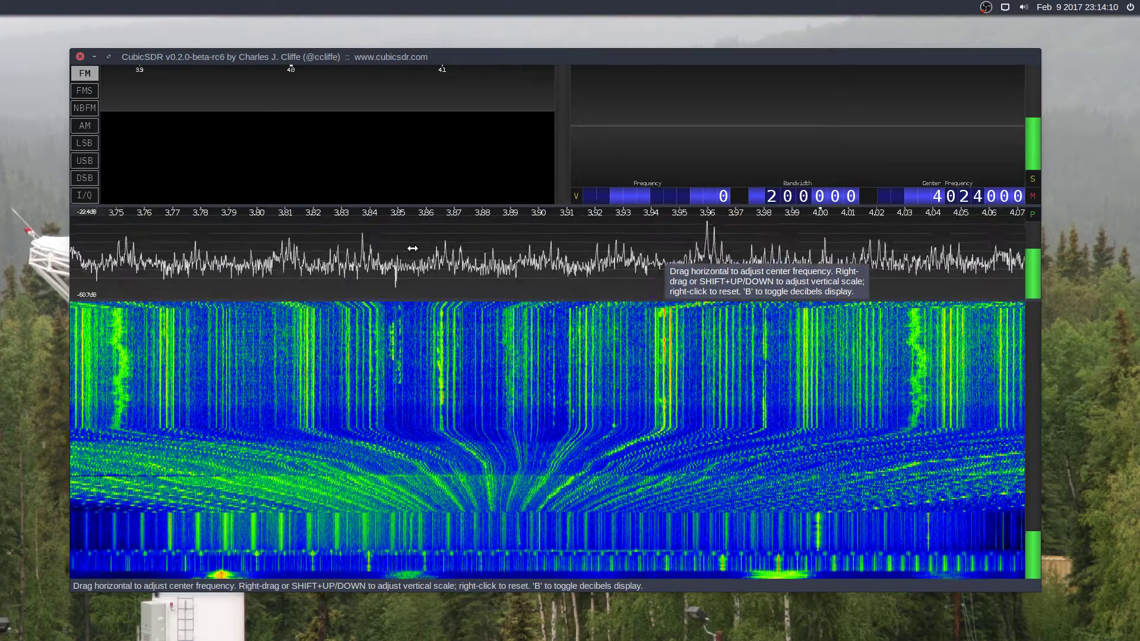
Choose LSB demodulation, place a demodulator at about 3.850 MHz, and lower the audio volume.
click(85, 142)
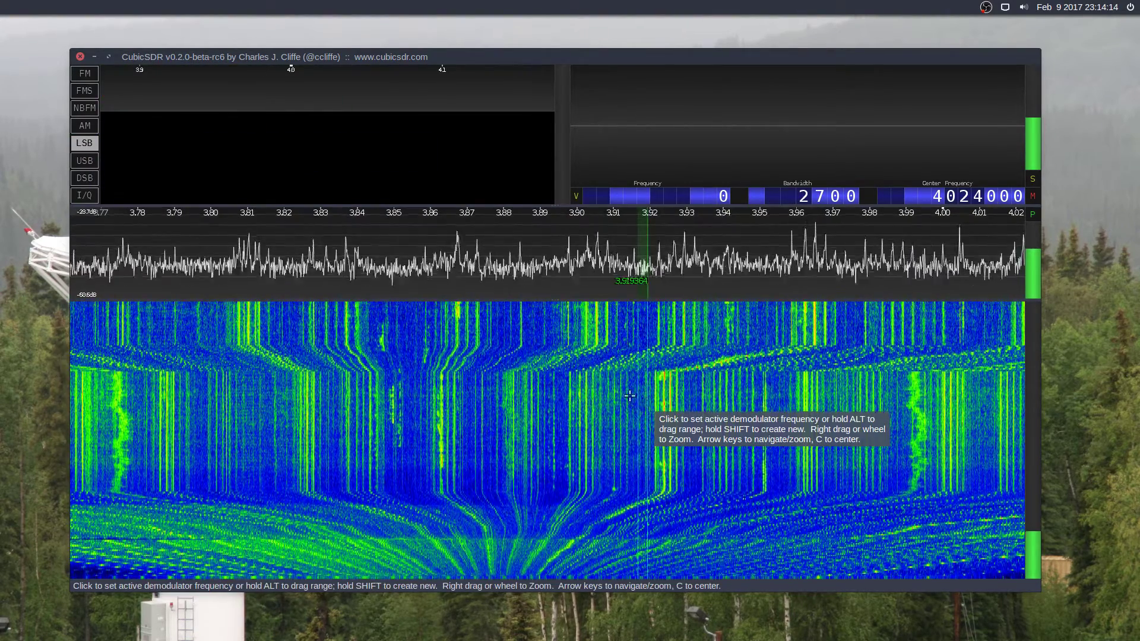
click(395, 326)
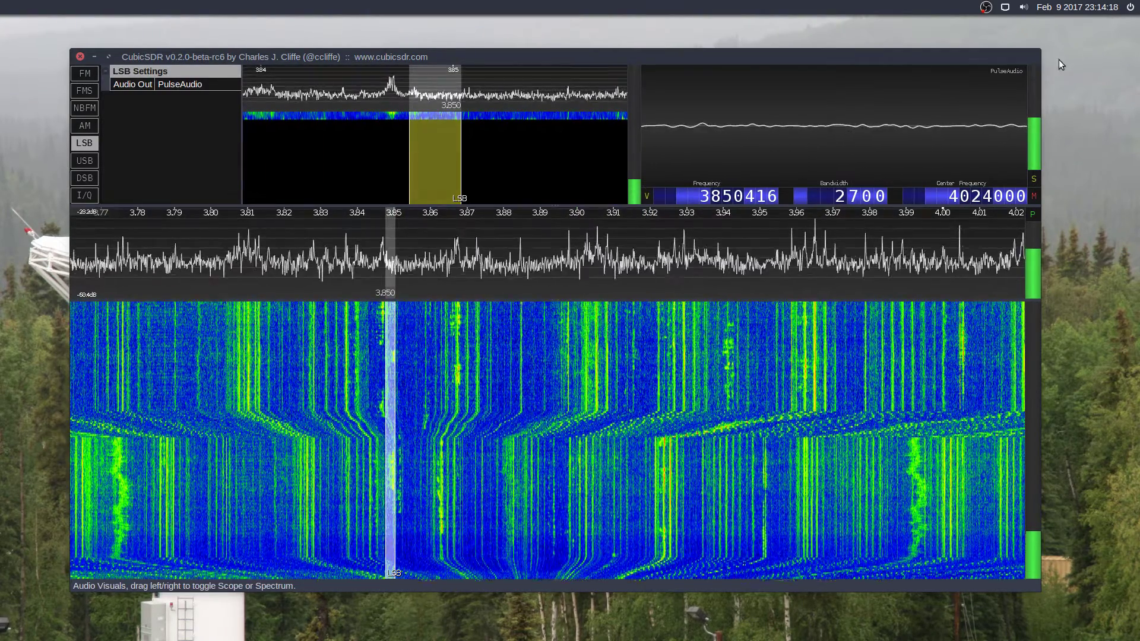
click(1034, 138)
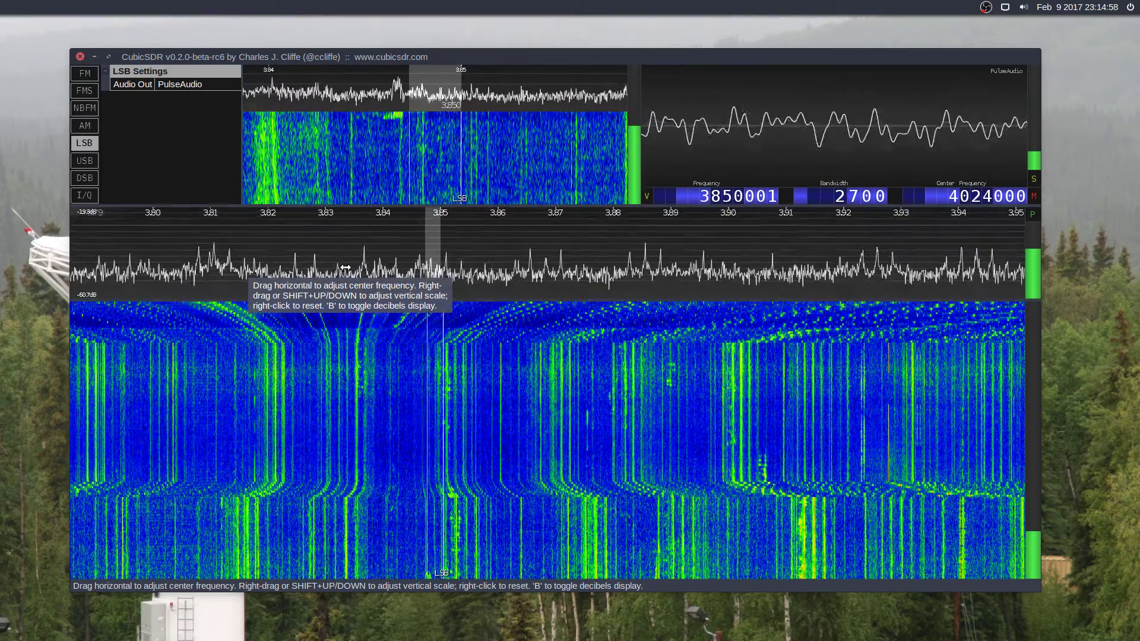
Magnify the spectrum around the demodulator and tune its frequency to 3847001 Hz.
scroll(352, 257, up, 1)
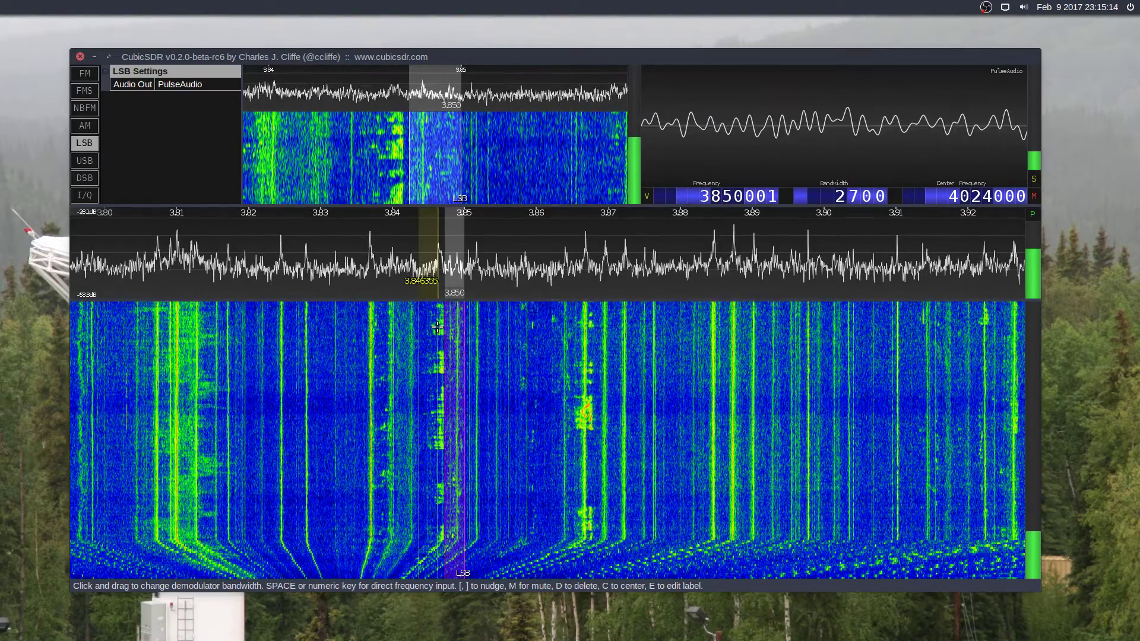
click(728, 201)
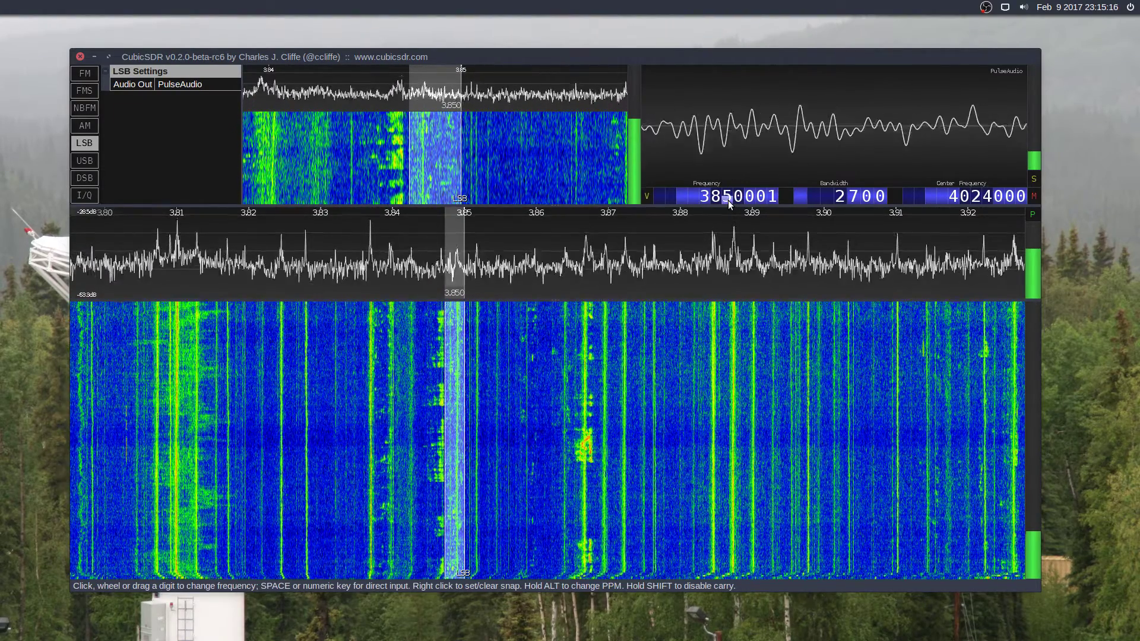
scroll(737, 196, up, 4)
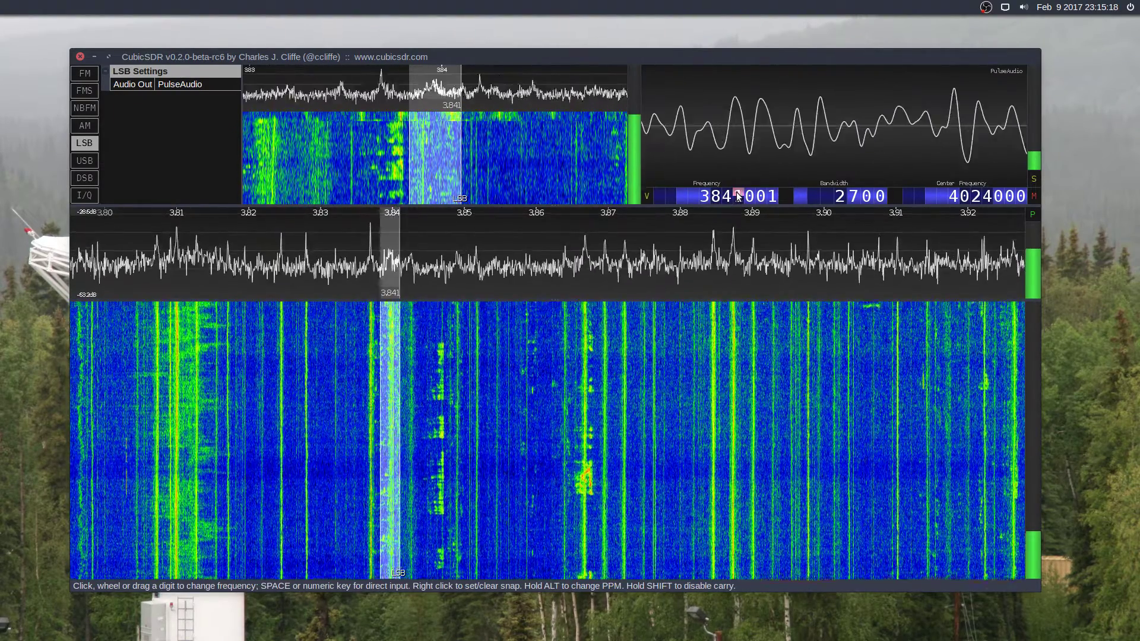
scroll(737, 196, up, 3)
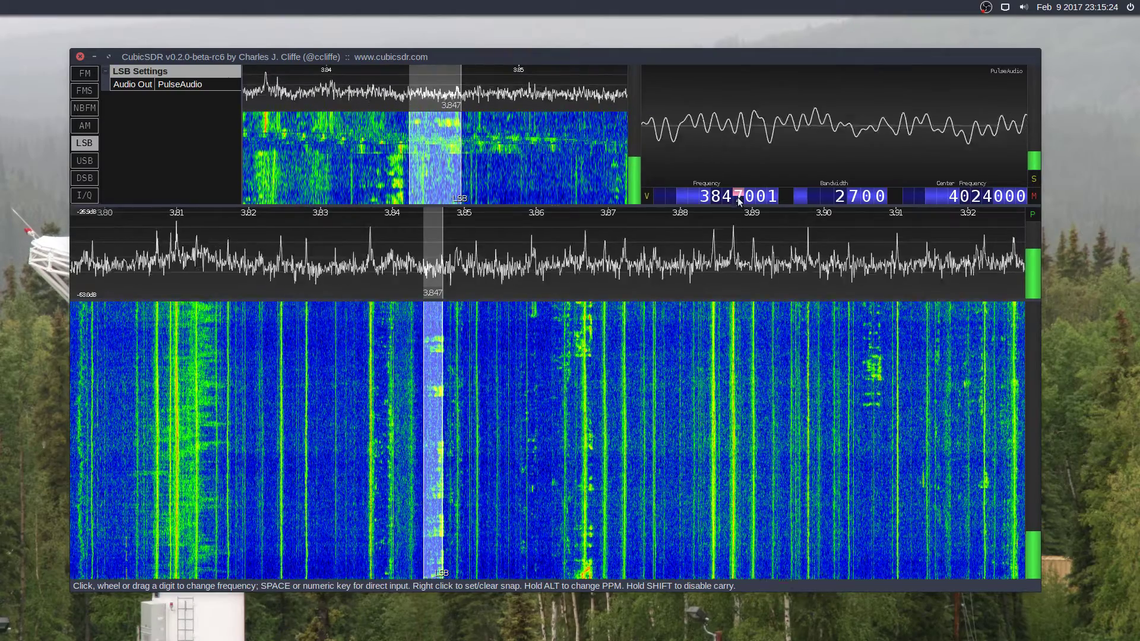
Tune the demodulator to exactly 3847000 Hz and stop the SDR device.
click(774, 202)
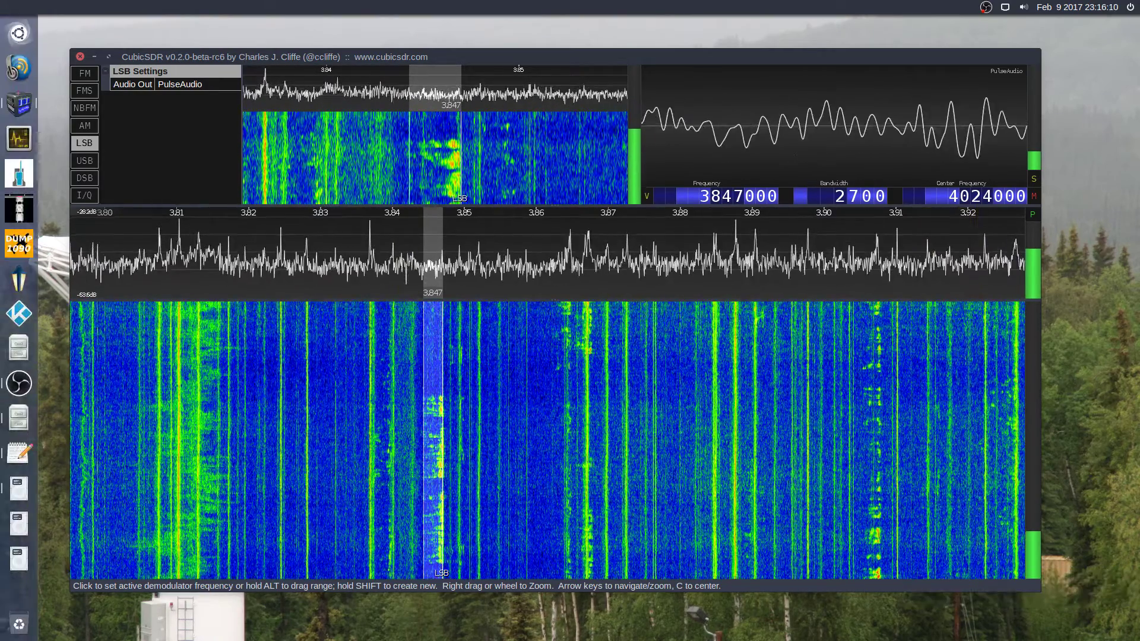
click(127, 57)
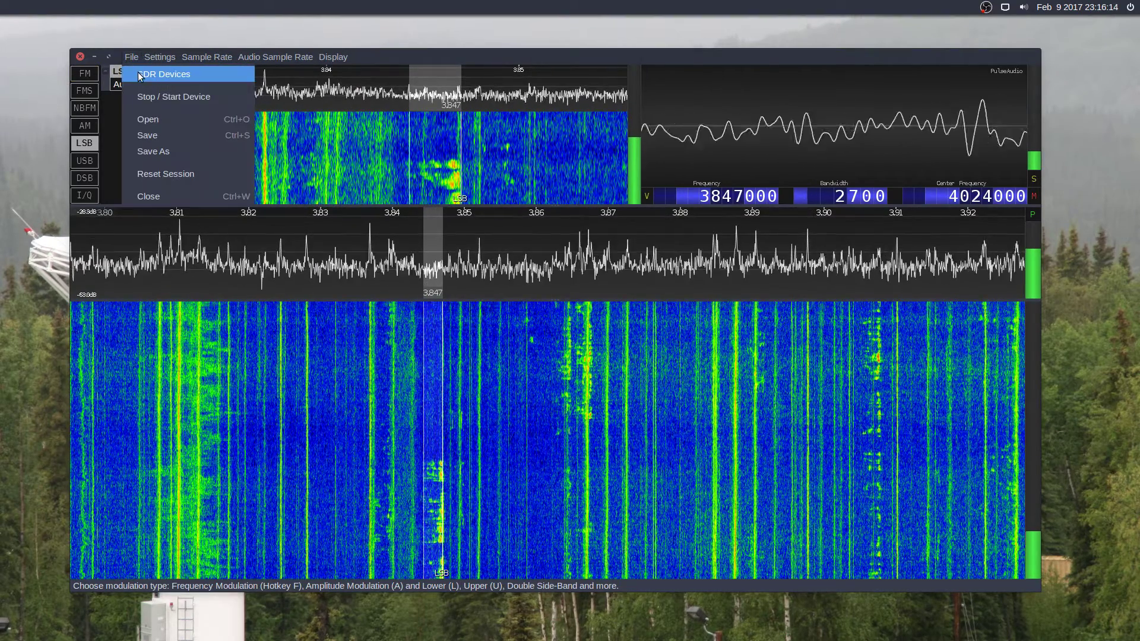
click(155, 96)
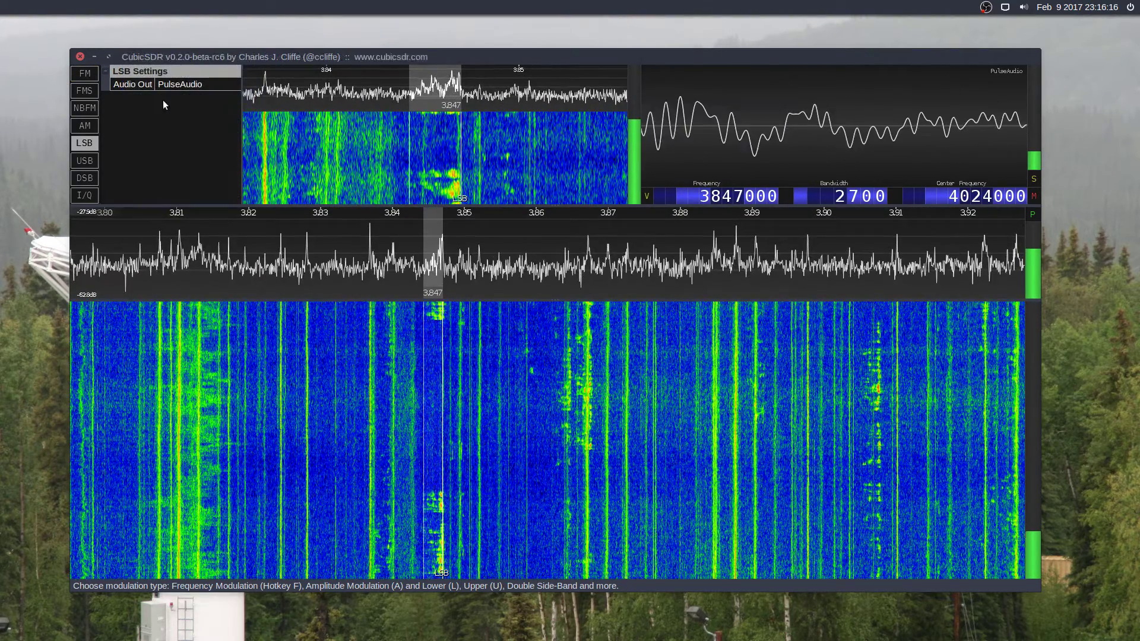
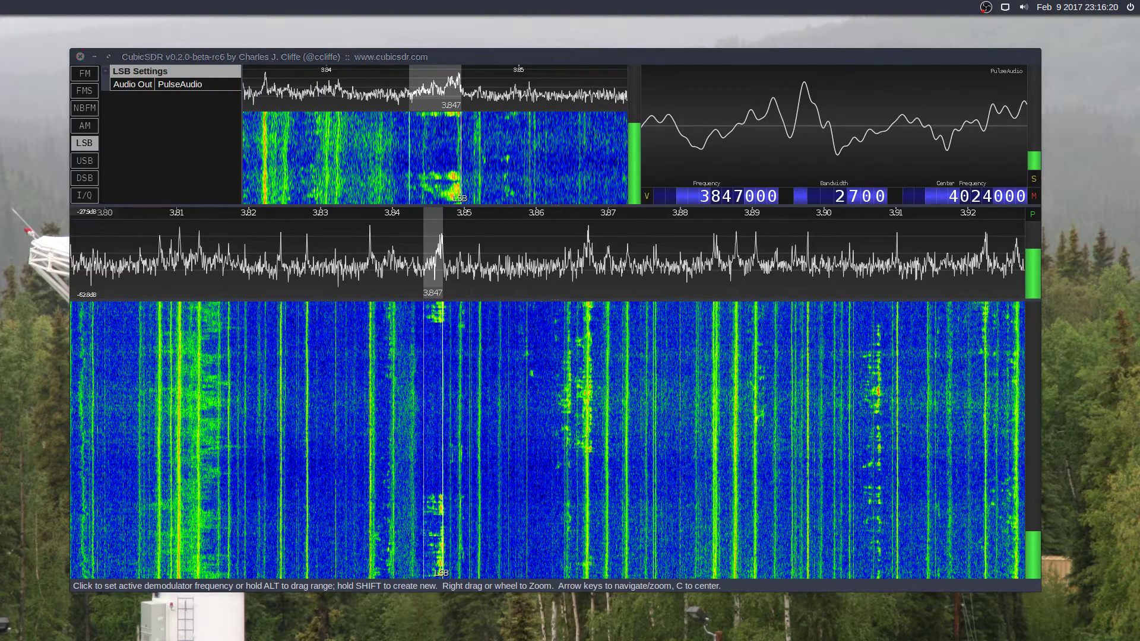
Apply the RADAR color scheme to the display and restart the SDR device.
mouse_move(464, 60)
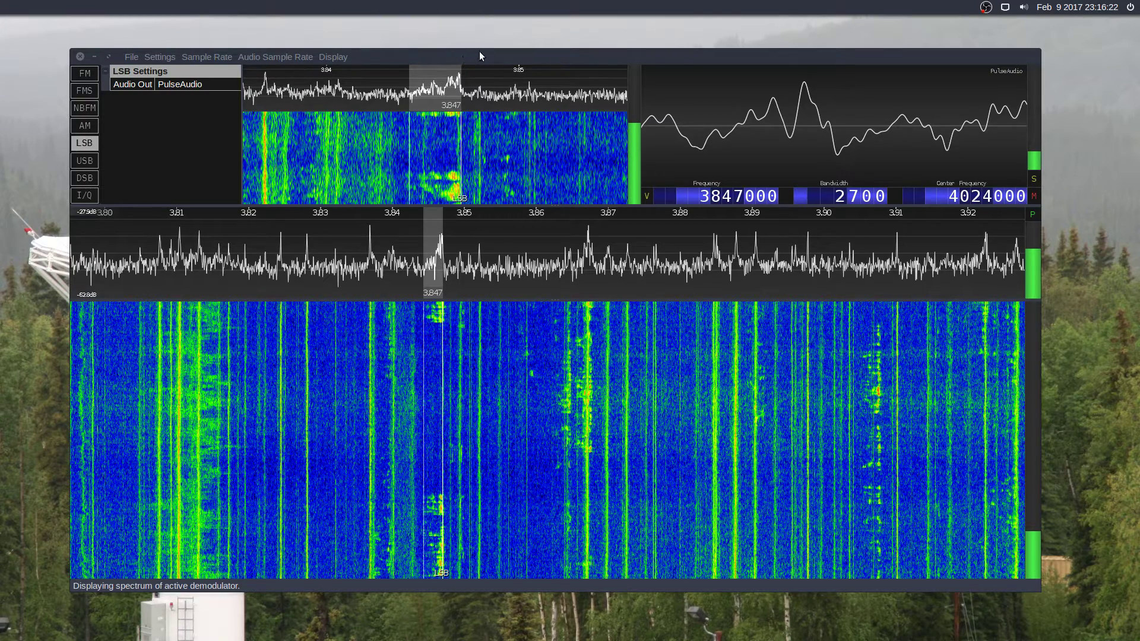
click(325, 57)
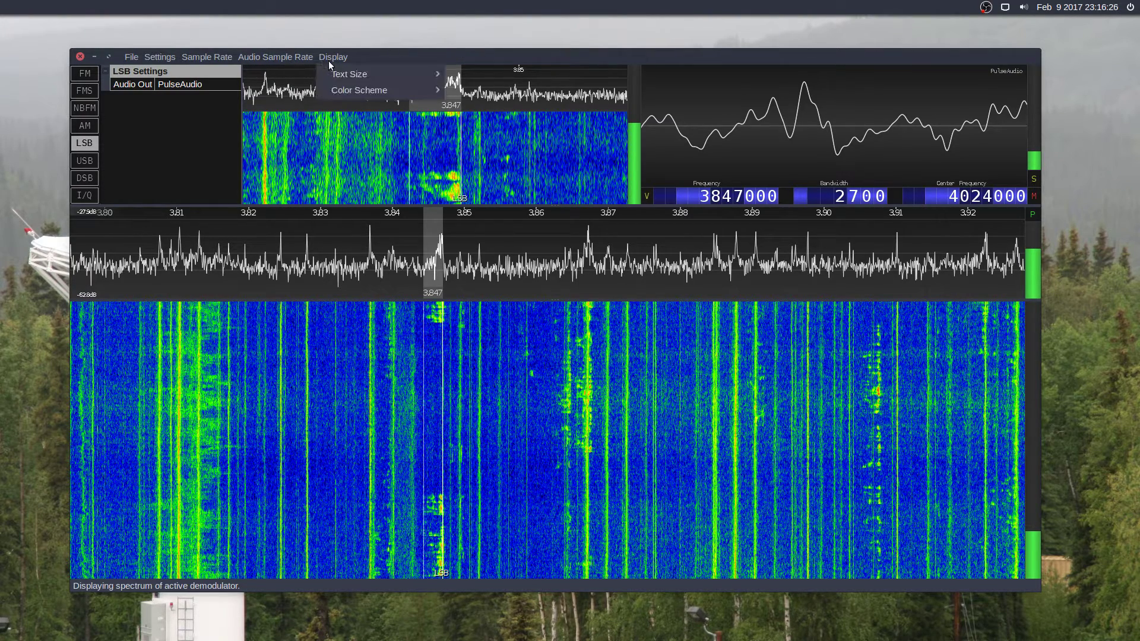
mouse_move(425, 90)
click(475, 106)
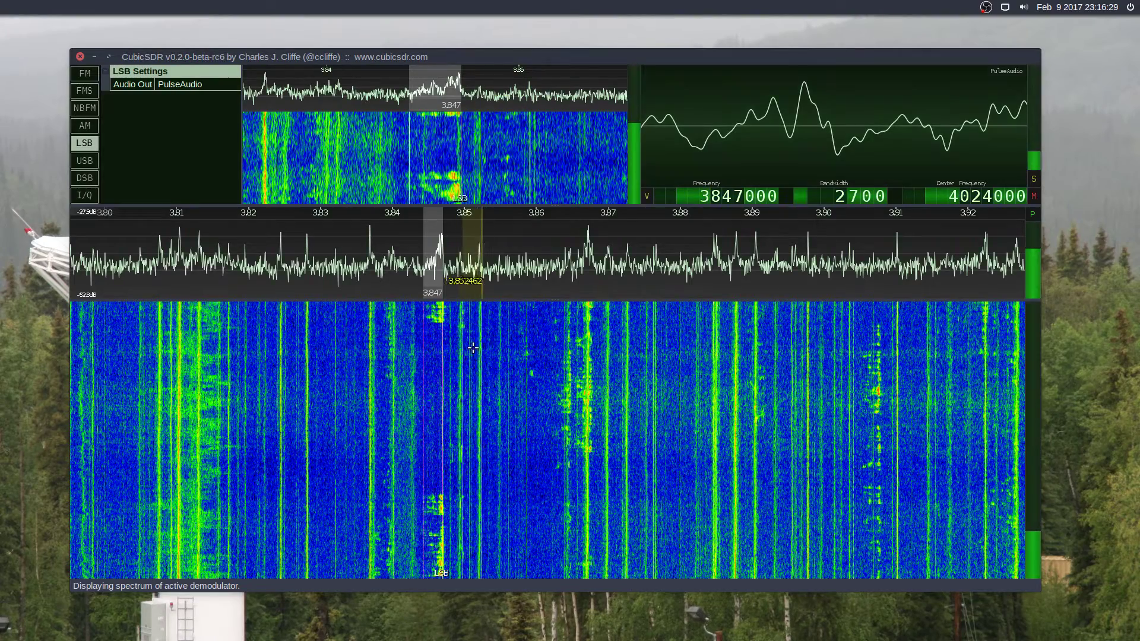
click(129, 57)
key(Escape)
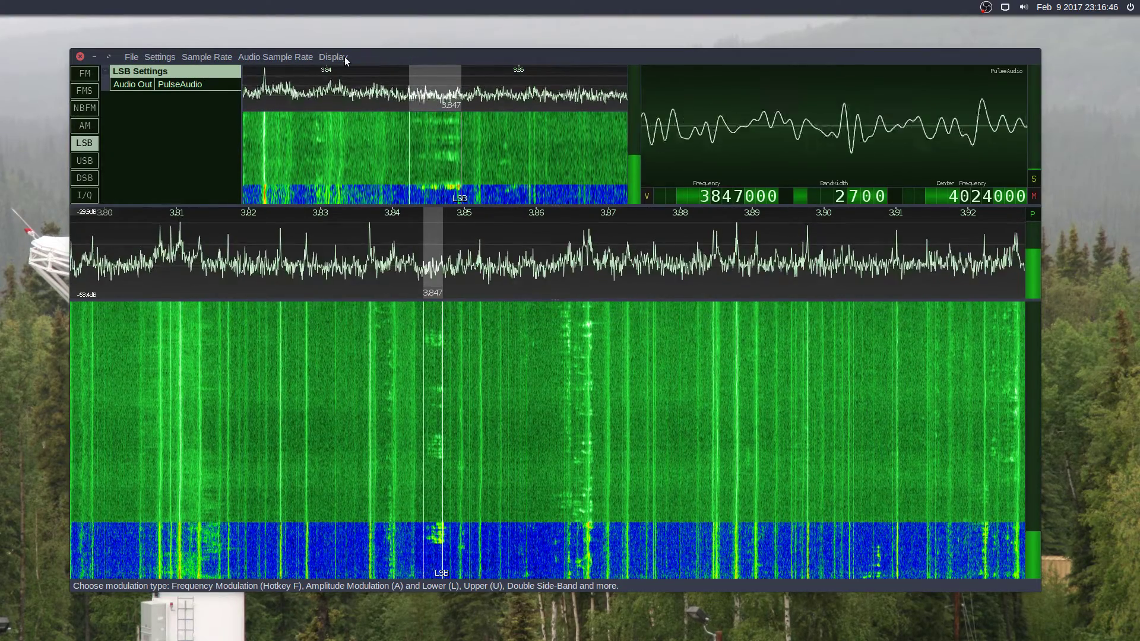
Try out the Black White and Sharp color schemes on the running waterfall.
click(345, 56)
mouse_move(397, 90)
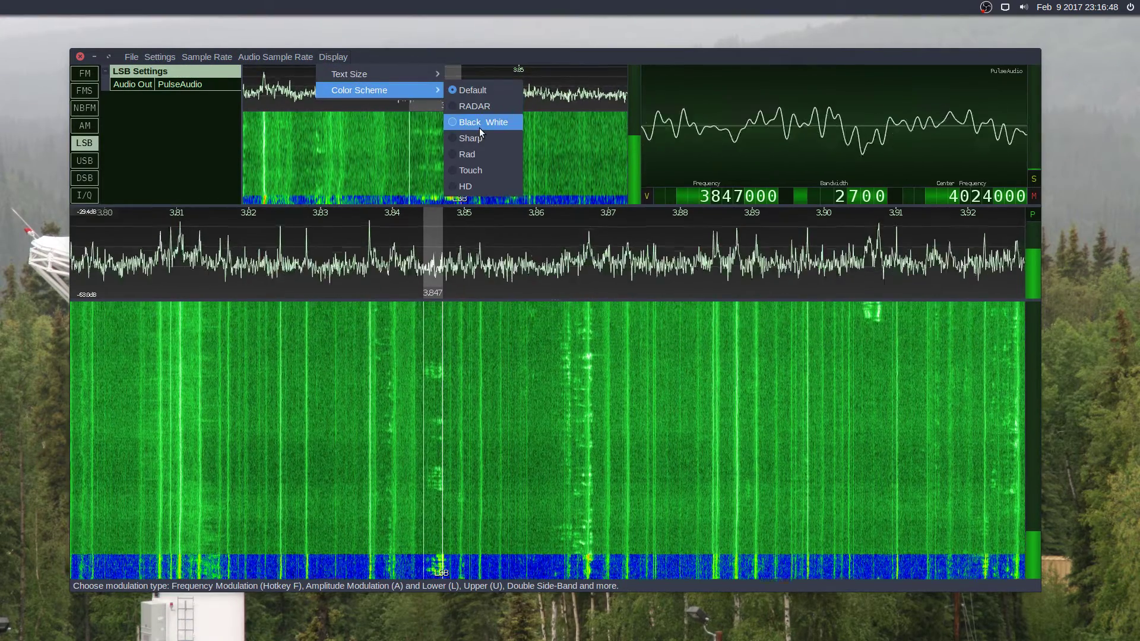
click(479, 126)
click(333, 56)
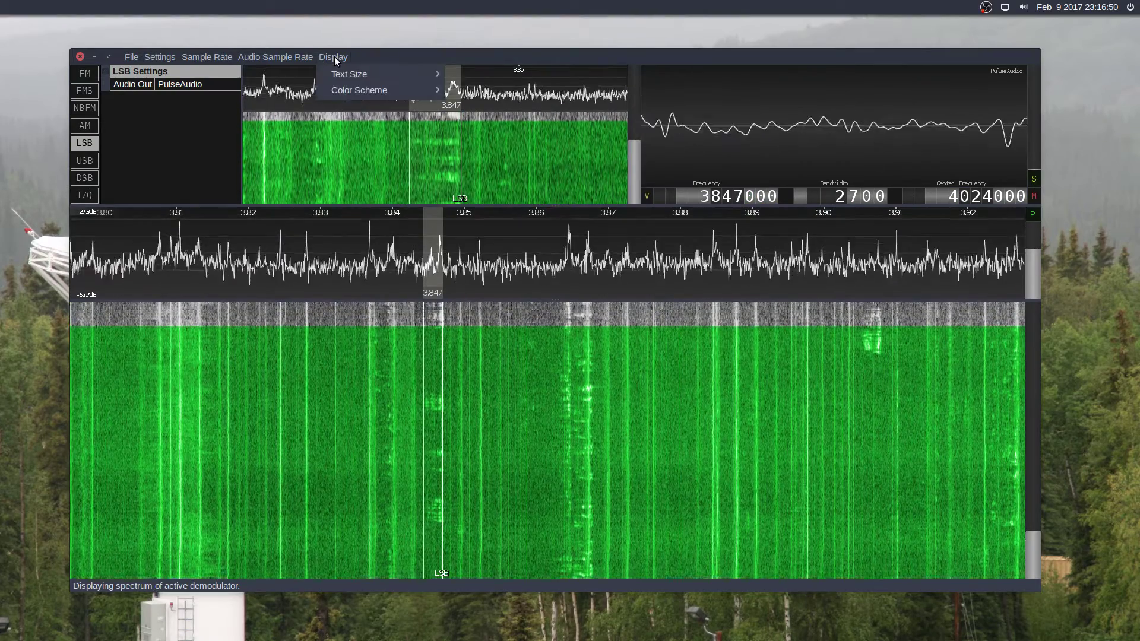
mouse_move(382, 89)
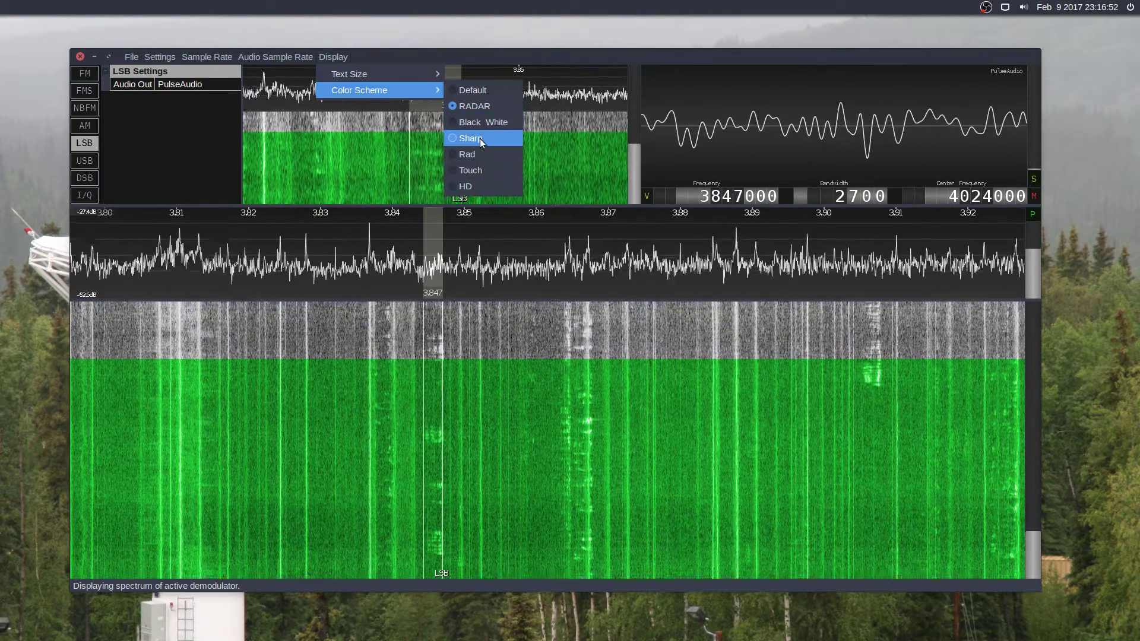
click(480, 137)
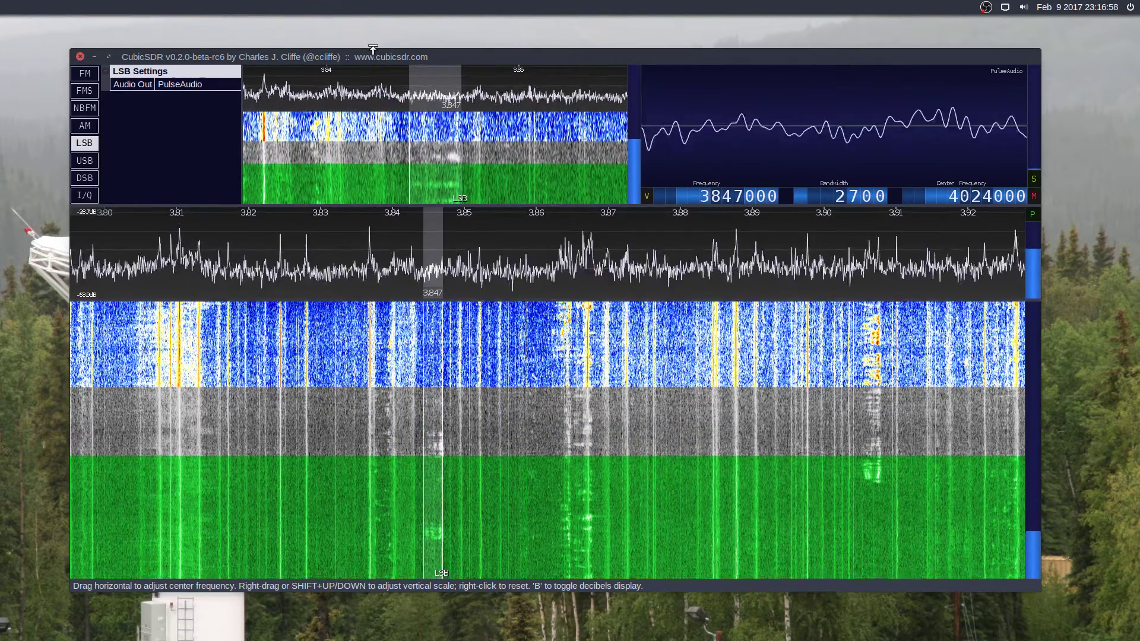
Try out the Rad and Touch color schemes on the running waterfall.
click(333, 57)
mouse_move(366, 90)
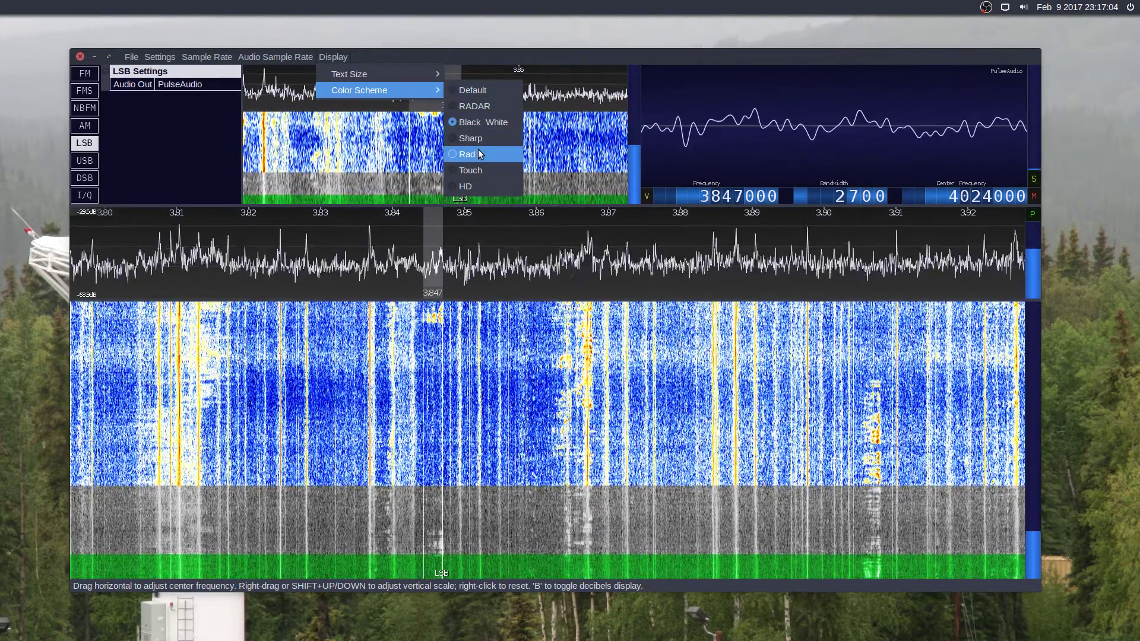
click(479, 150)
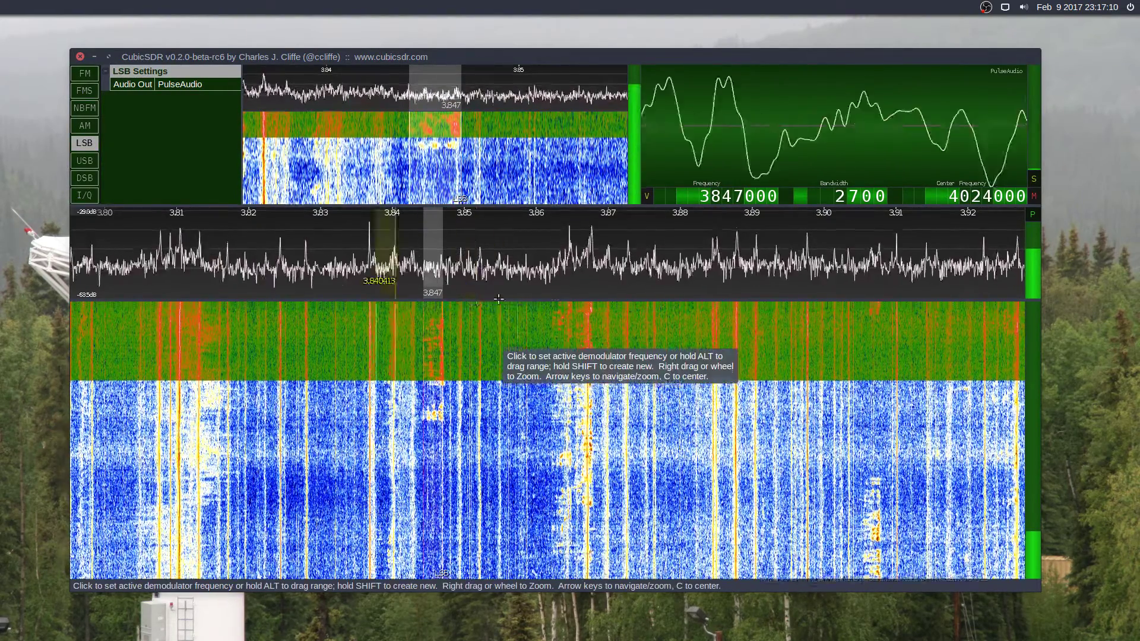
click(347, 58)
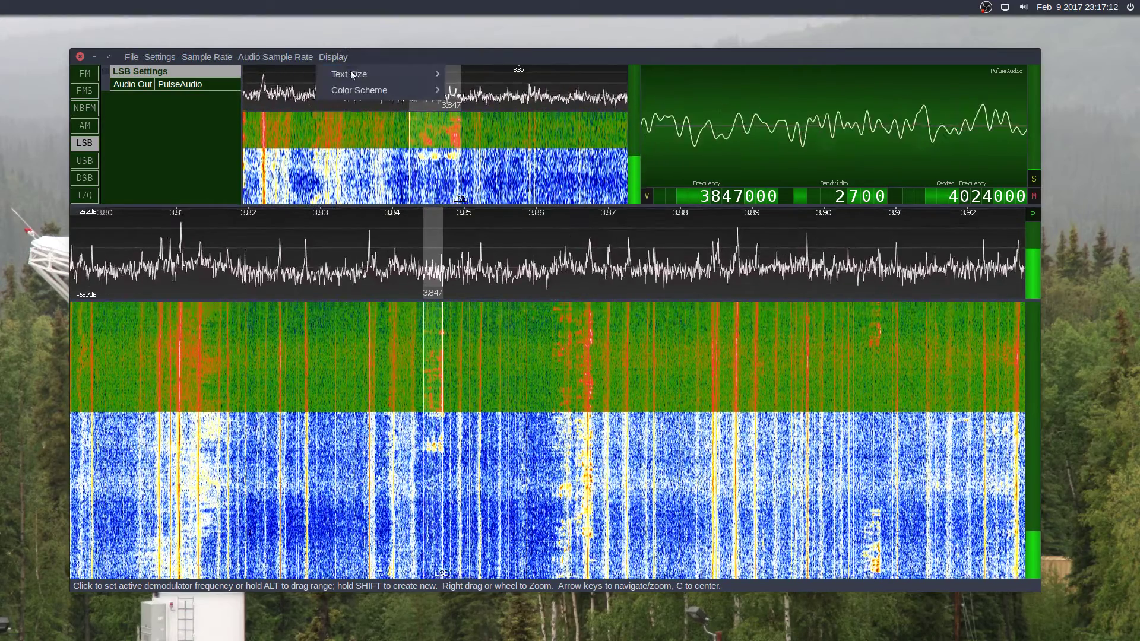
mouse_move(442, 94)
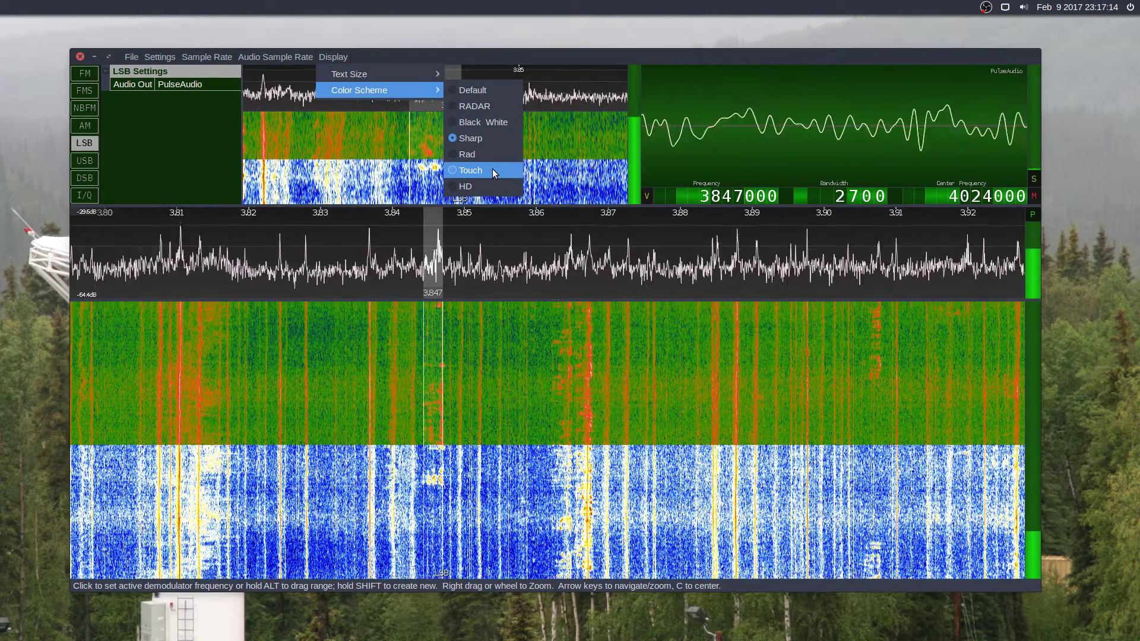
click(493, 170)
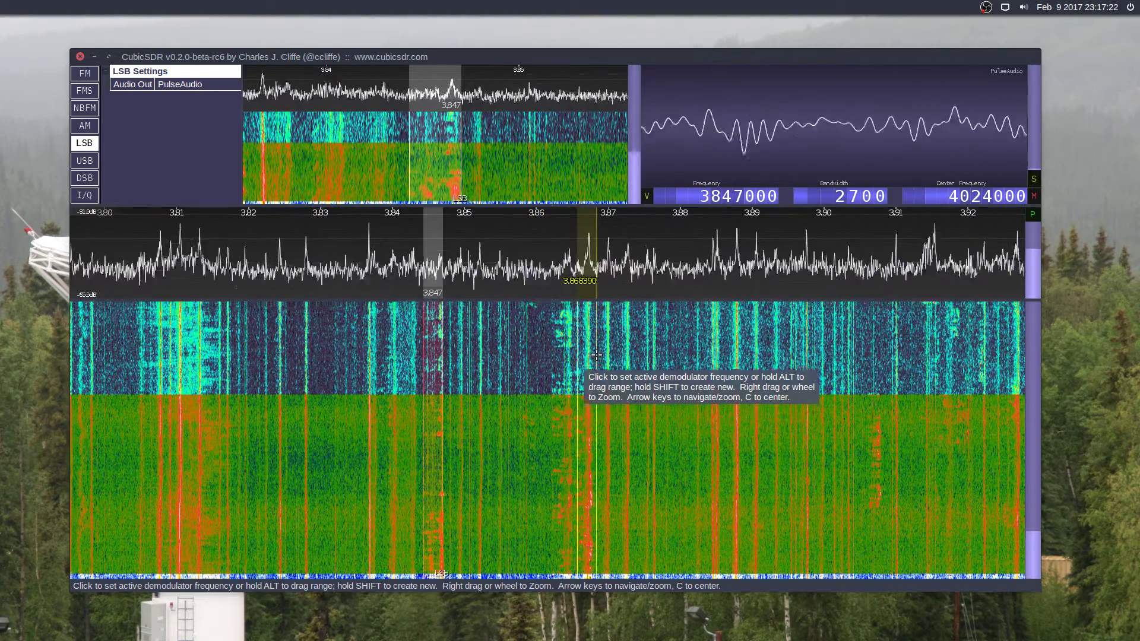
Apply the HD color scheme to the spectrum and waterfall display.
click(342, 55)
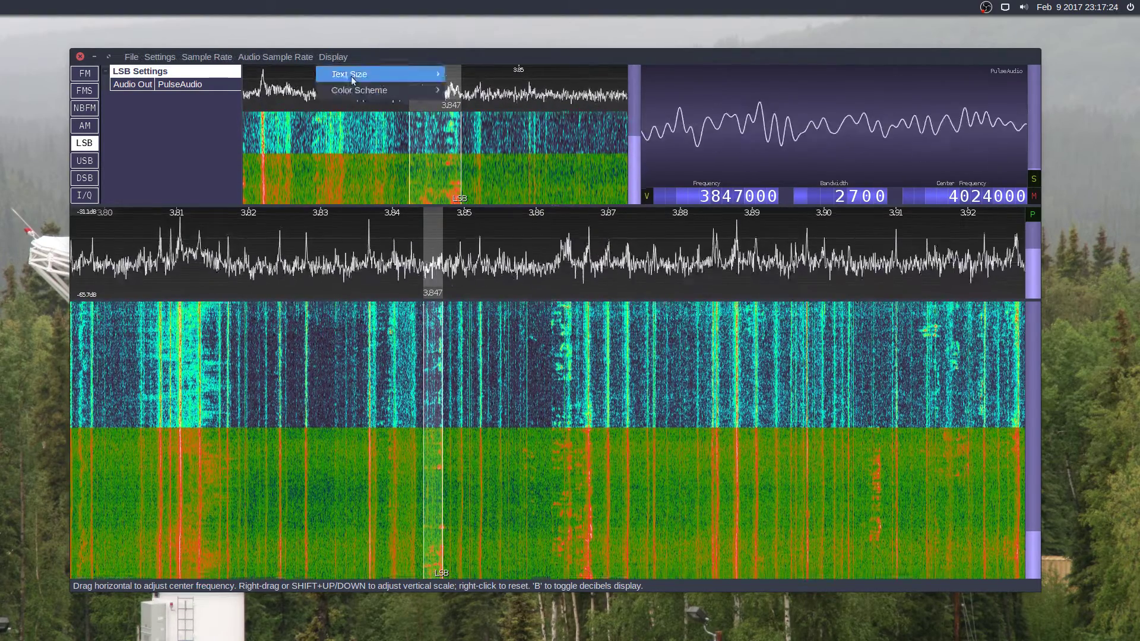
mouse_move(385, 90)
click(504, 184)
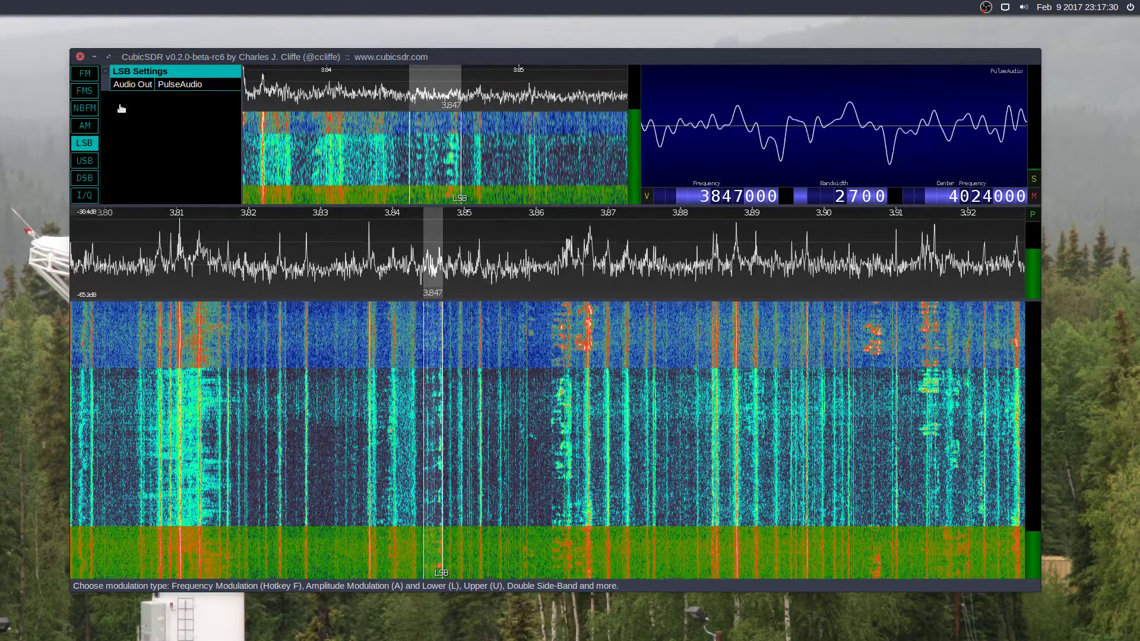
Close CubicSDR, launch Gqrx and reposition its window on the desktop.
click(336, 55)
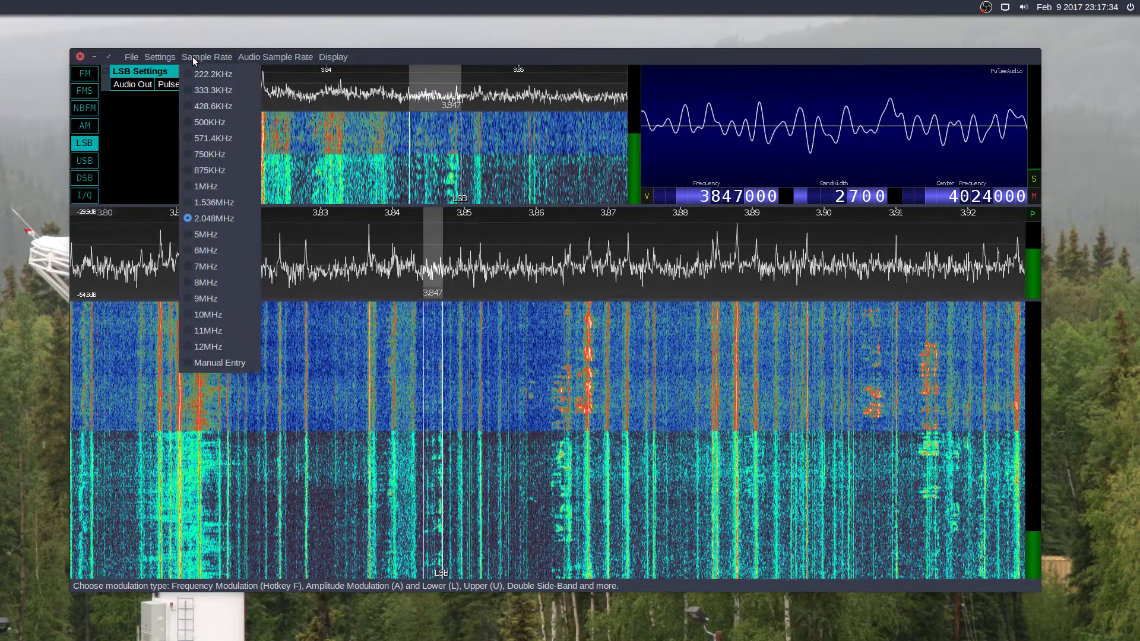
mouse_move(173, 54)
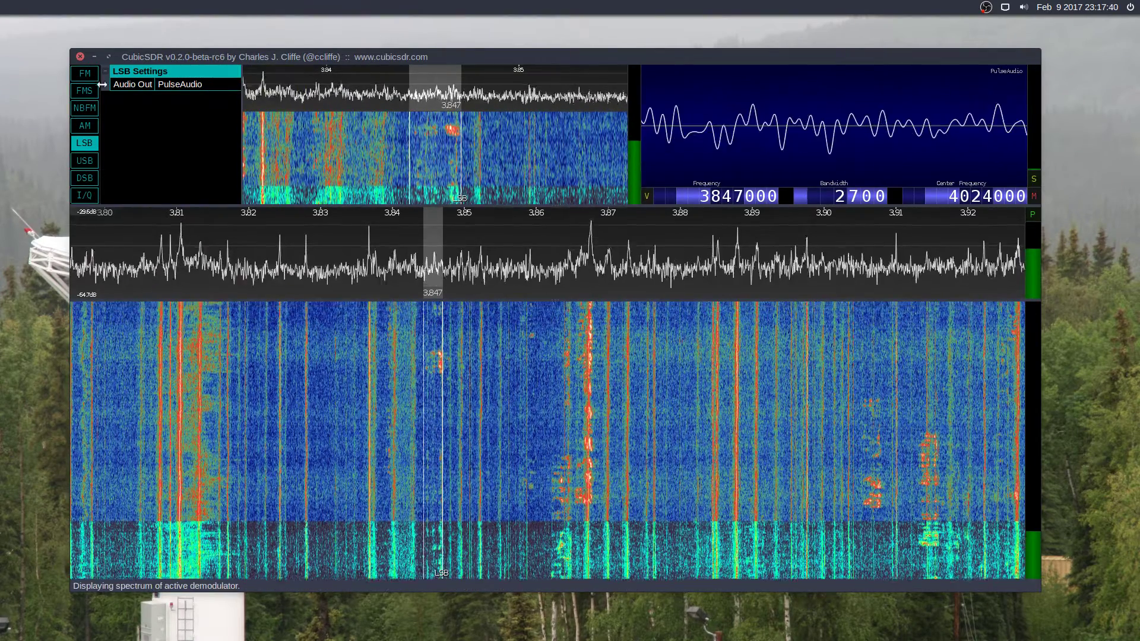
click(81, 57)
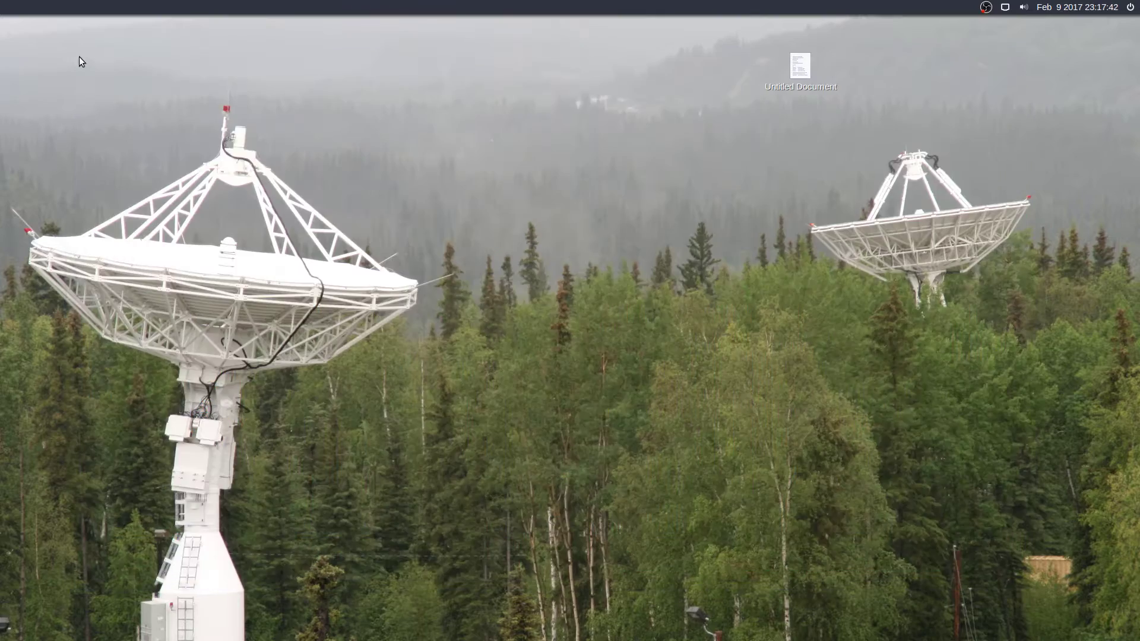
mouse_move(1, 237)
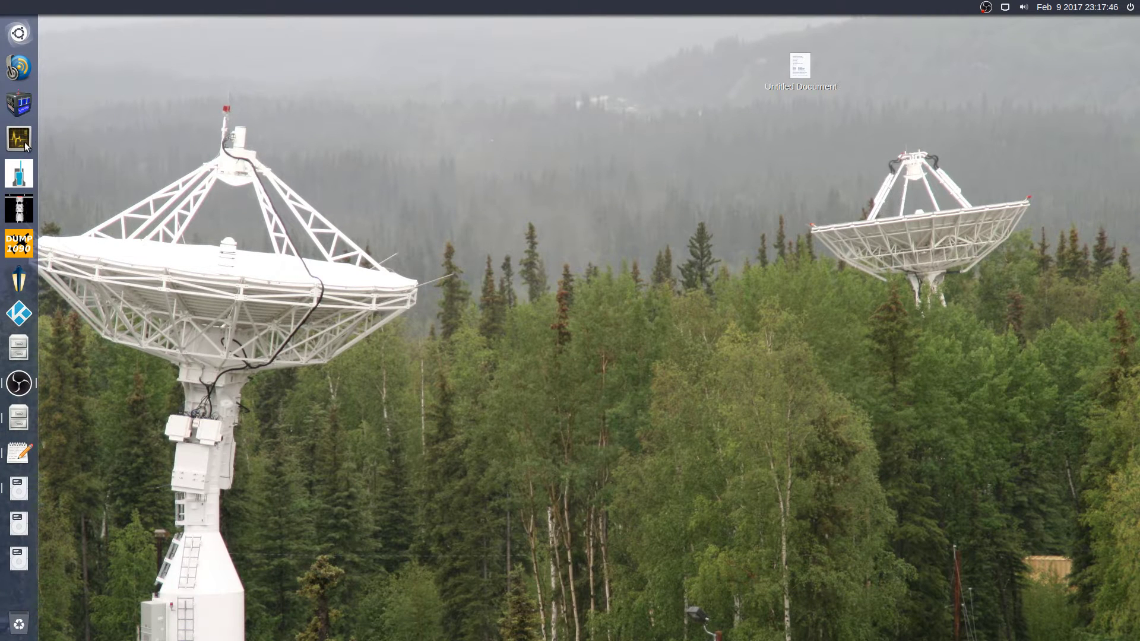
drag(172, 272, 430, 158)
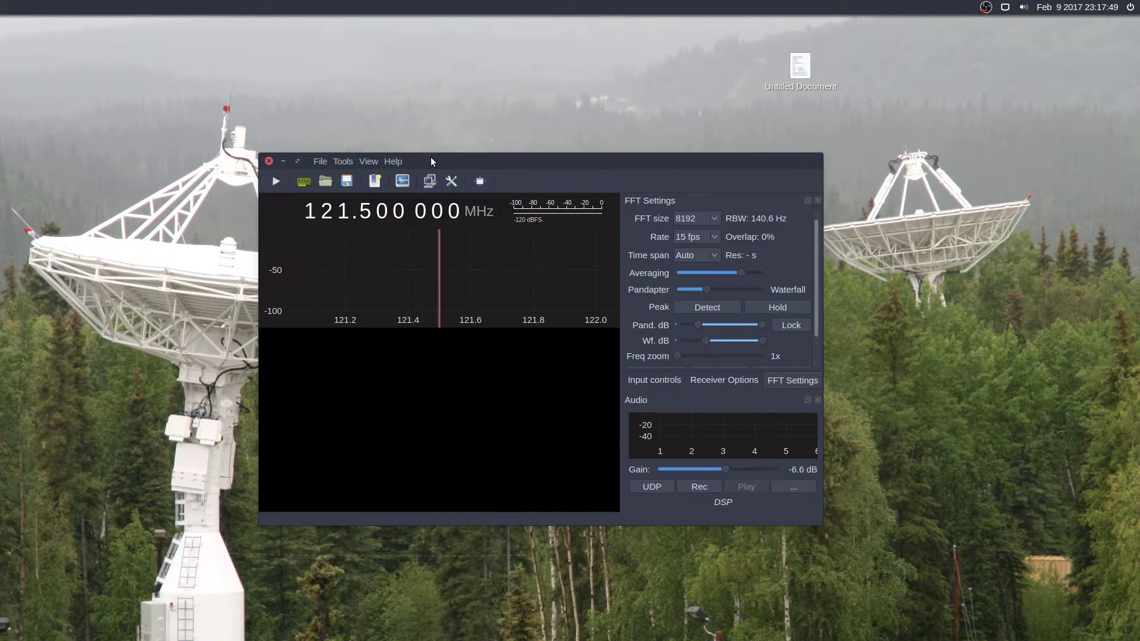
Configure the I/O devices to use the SDRplay RSP as I/Q input with an input rate of 2048000.
click(320, 161)
click(347, 203)
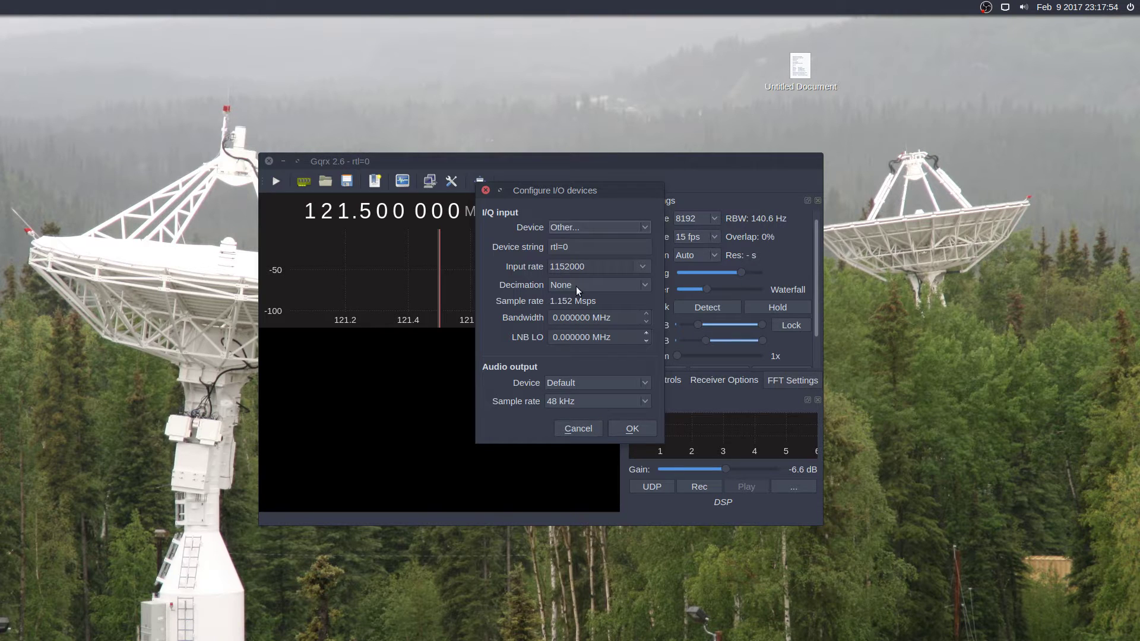
click(630, 225)
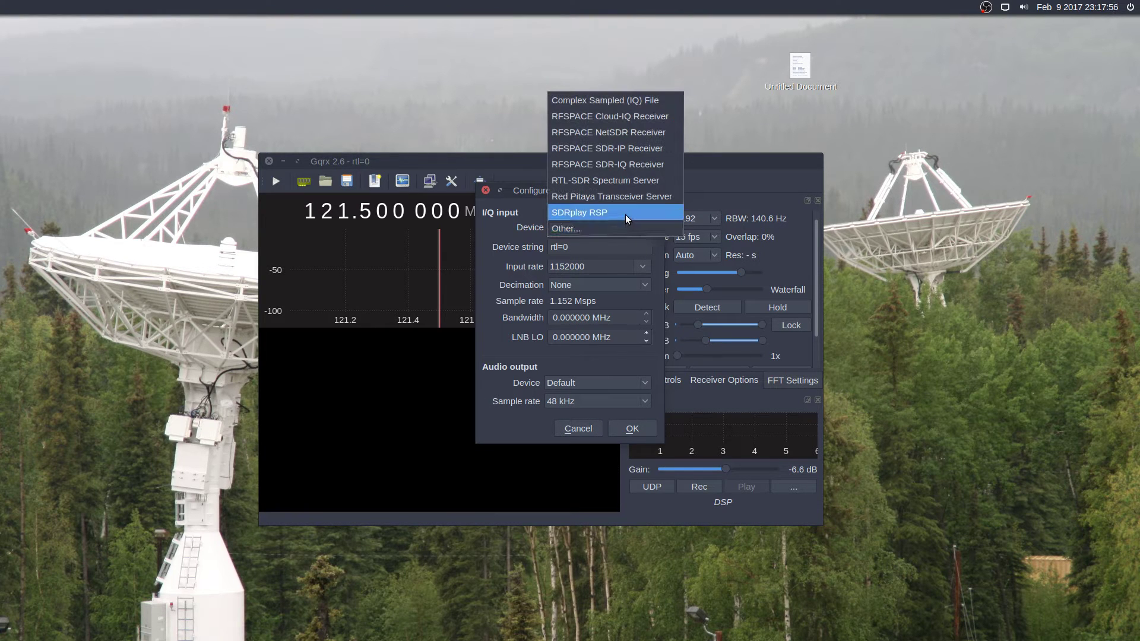
click(625, 212)
click(632, 266)
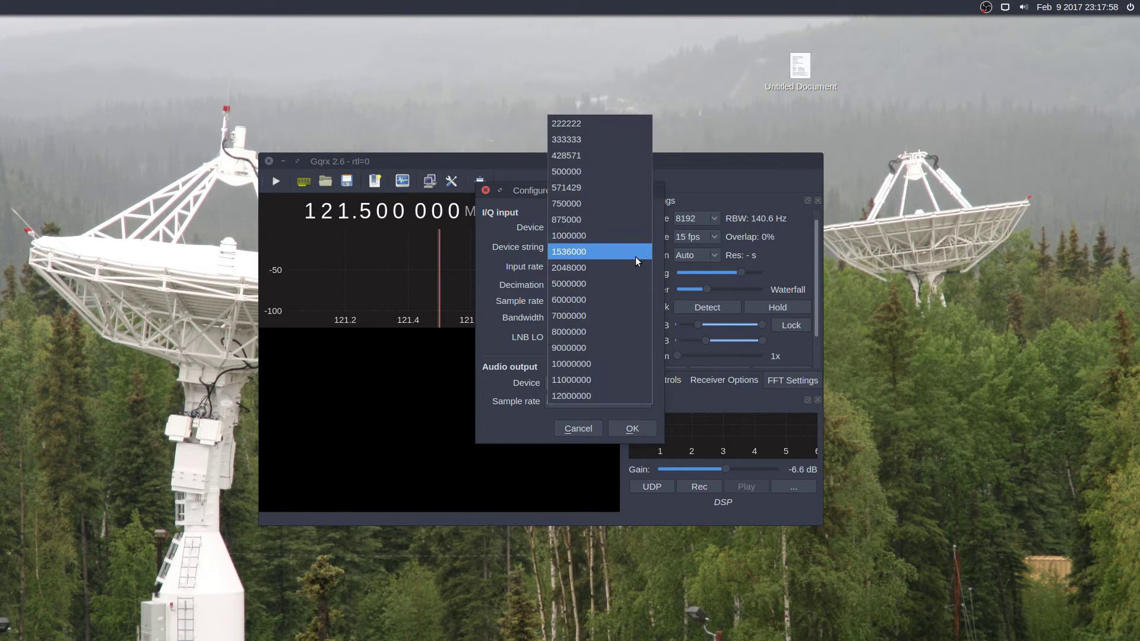
click(632, 254)
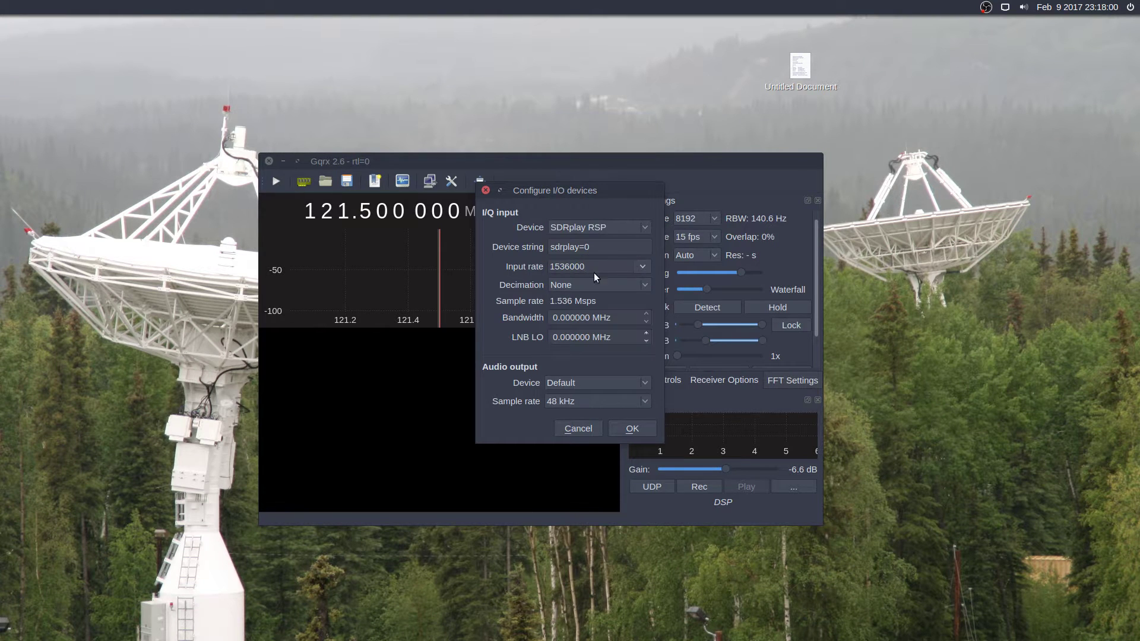
click(635, 268)
click(573, 279)
click(629, 433)
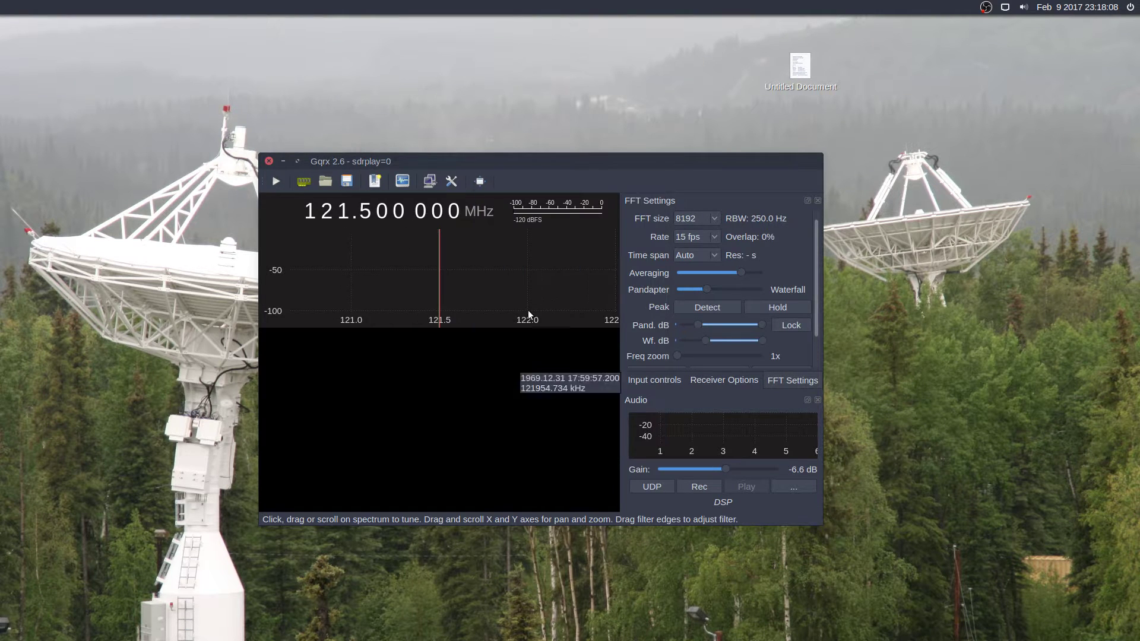
Start receiving at 121.500 000 MHz, and move and enlarge the Gqrx window to fill most of the desktop.
click(276, 180)
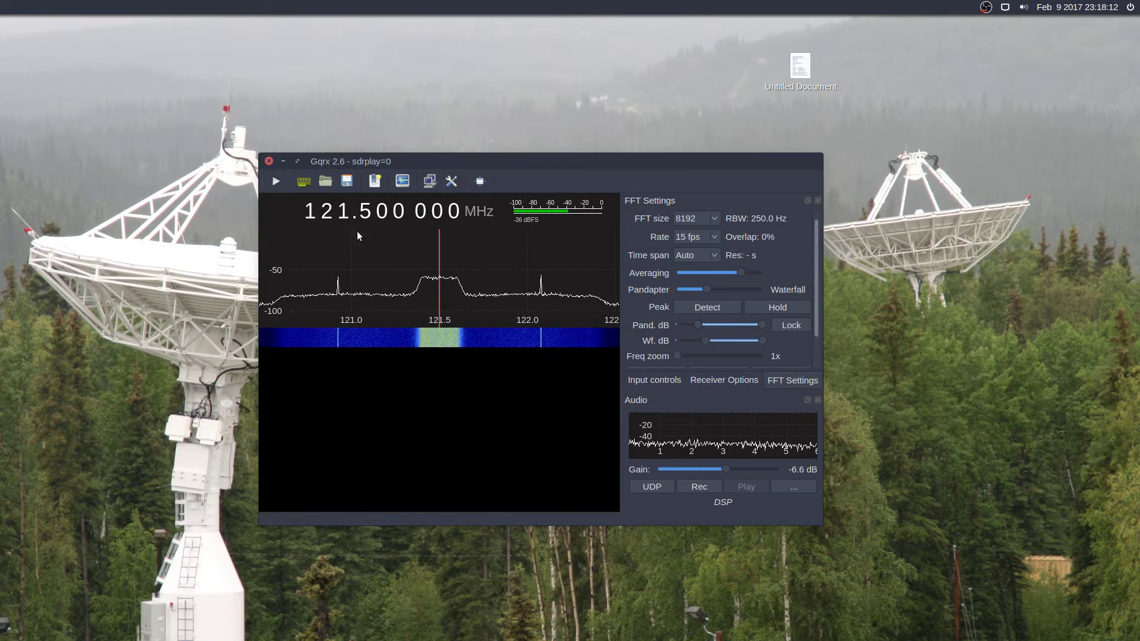
drag(707, 174, 601, 65)
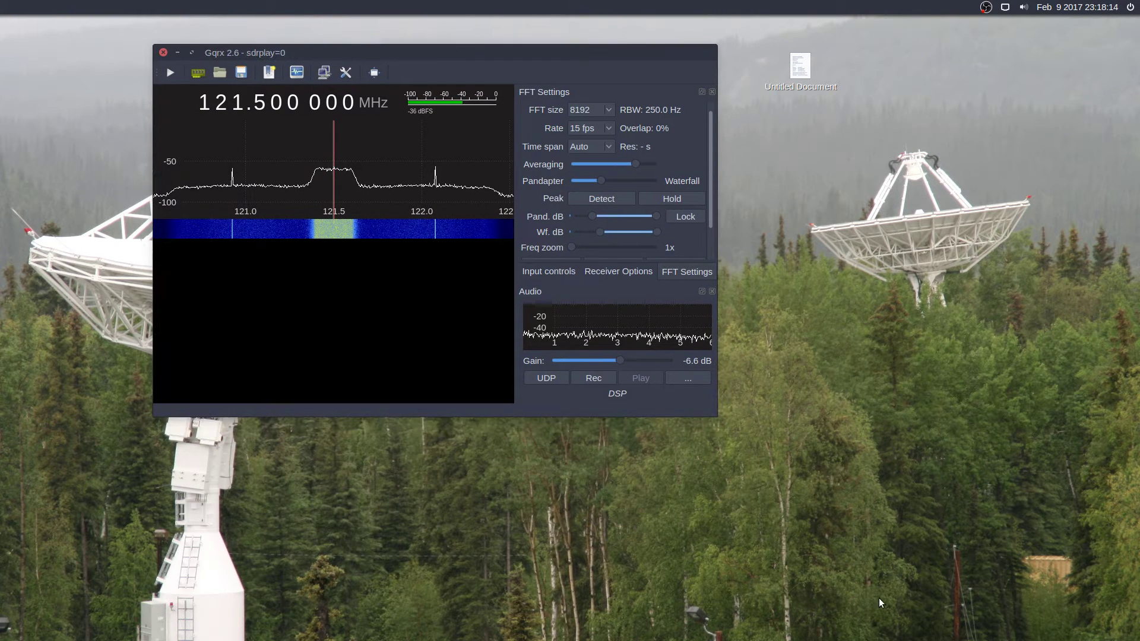
drag(717, 412, 1072, 585)
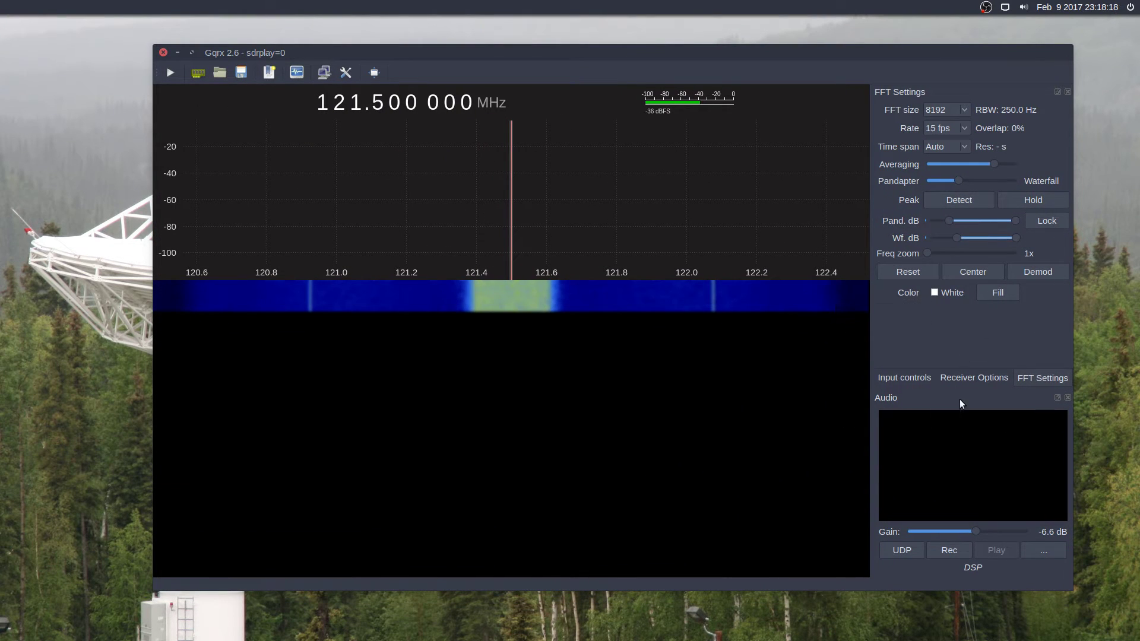
Examine the input controls, the receiver options and the FFT settings.
click(914, 378)
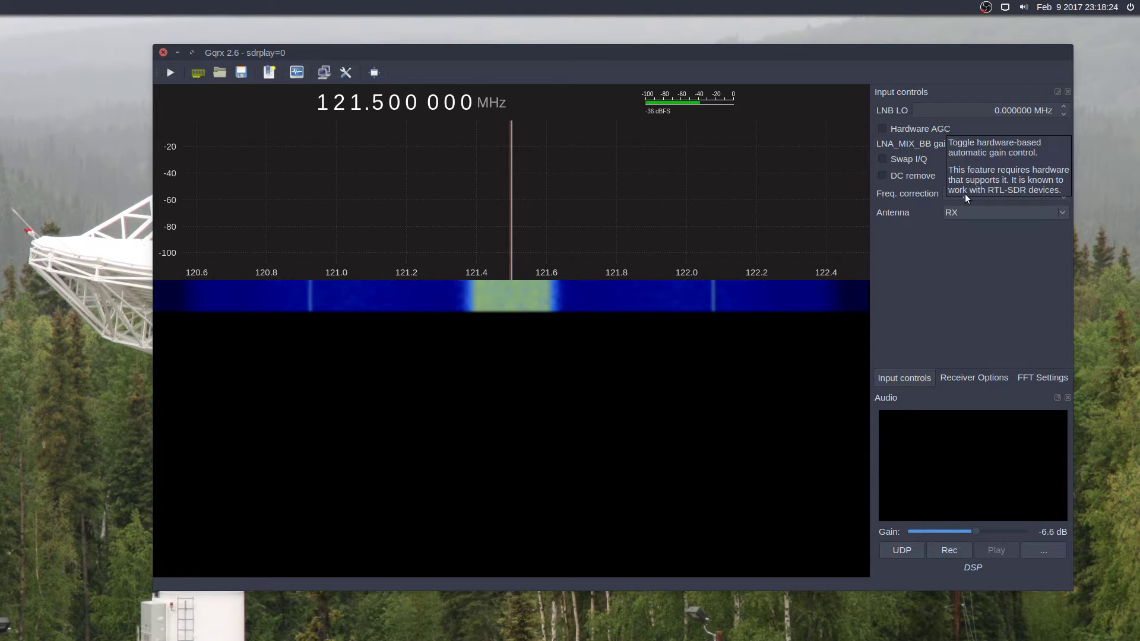
click(964, 378)
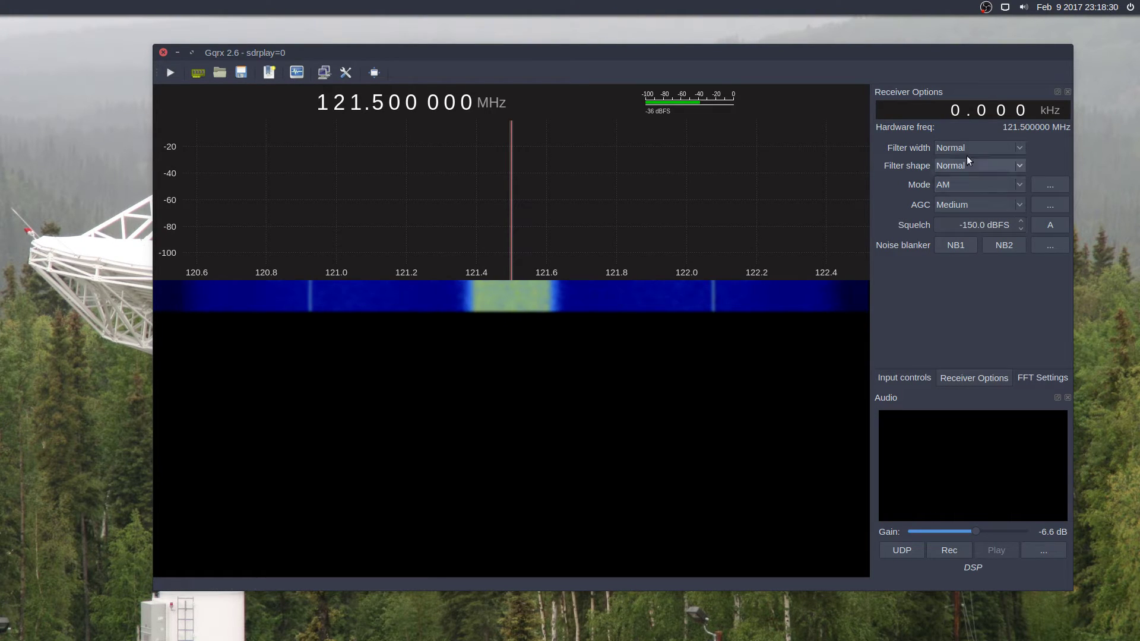
click(1017, 380)
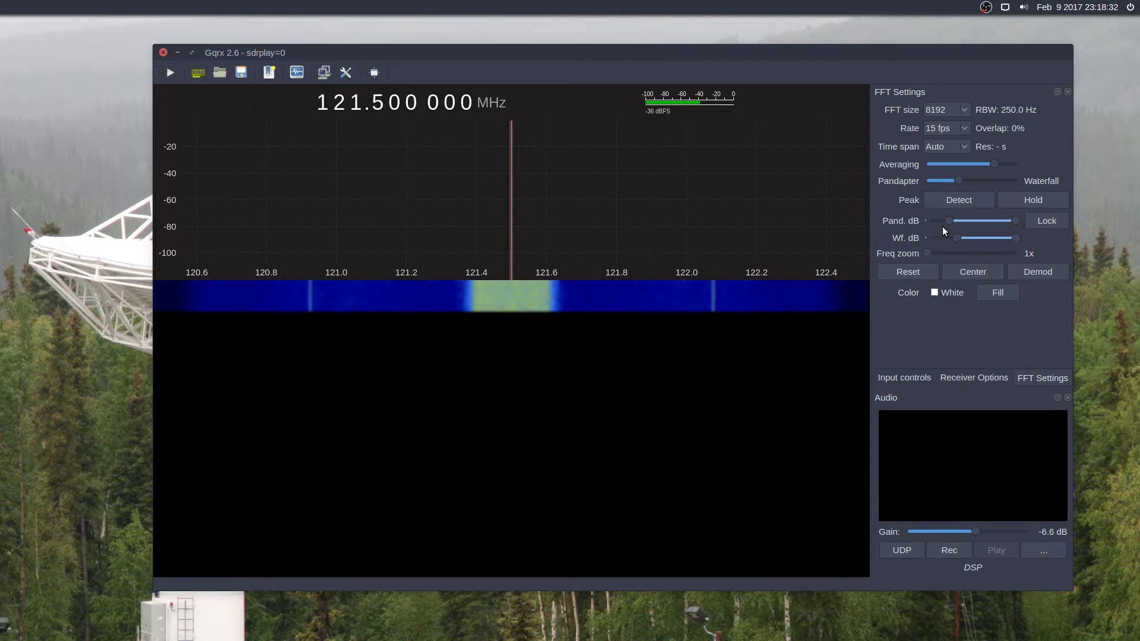
Set the FFT rate to 30 fps and the FFT size to 16384.
click(962, 127)
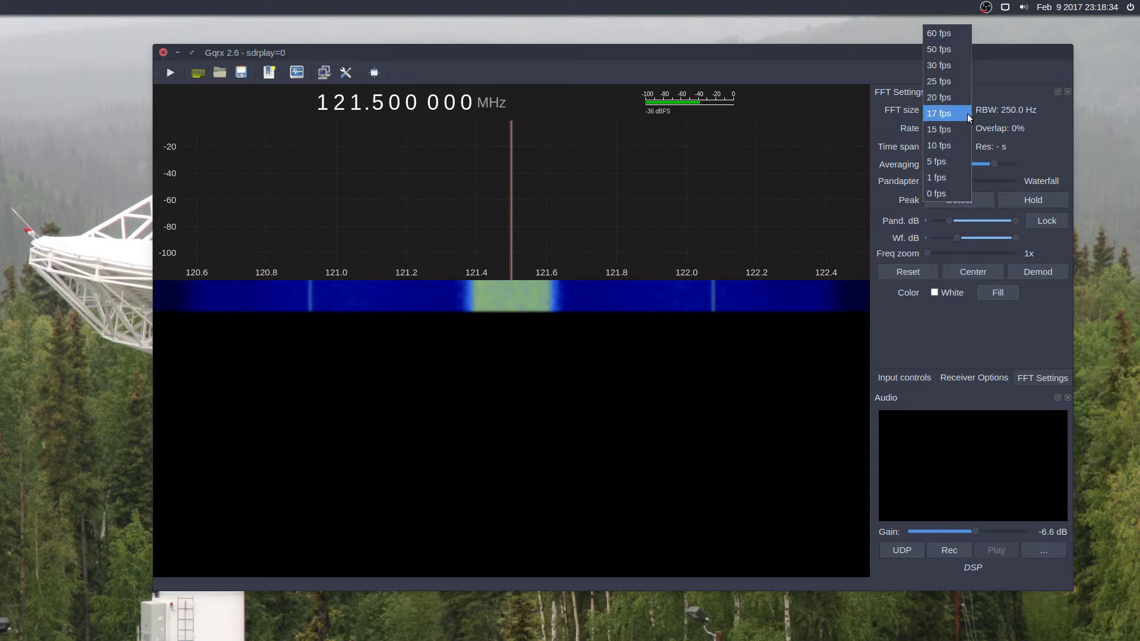
click(964, 64)
click(958, 124)
click(960, 123)
click(965, 110)
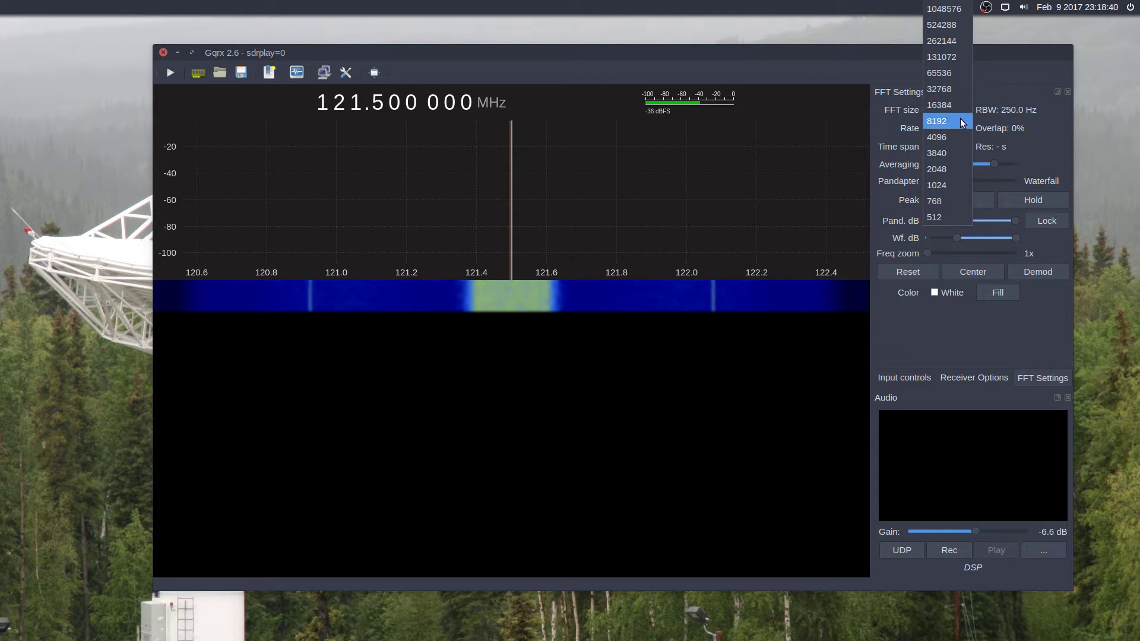
click(962, 118)
scroll(962, 113, down, 1)
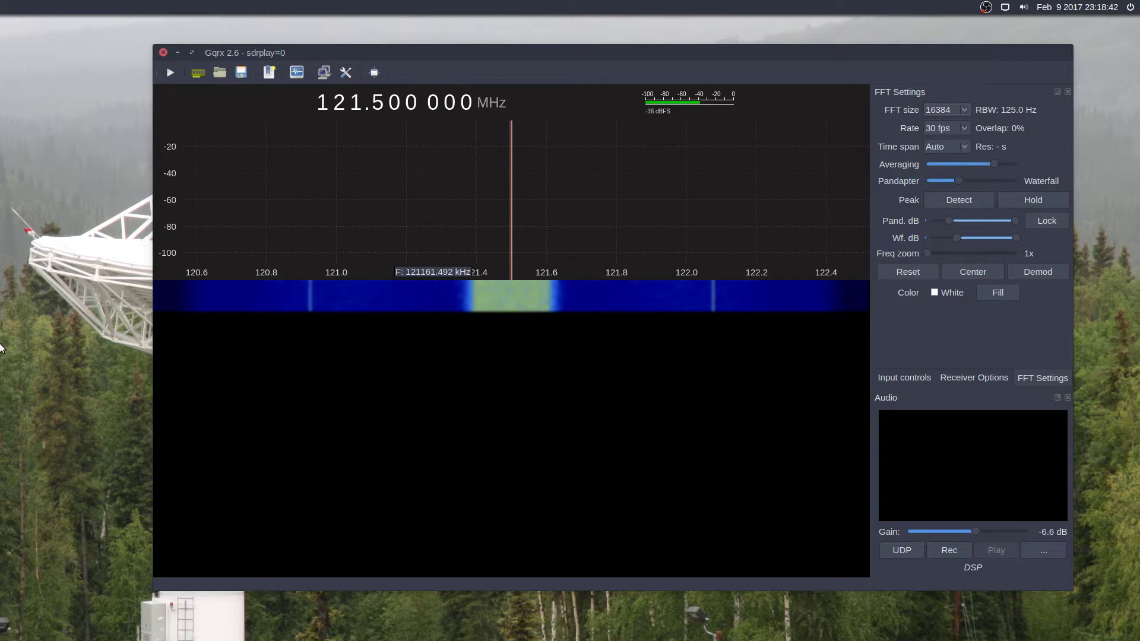
Retune the receiver from the airband to 4.000 000 MHz.
right_click(350, 108)
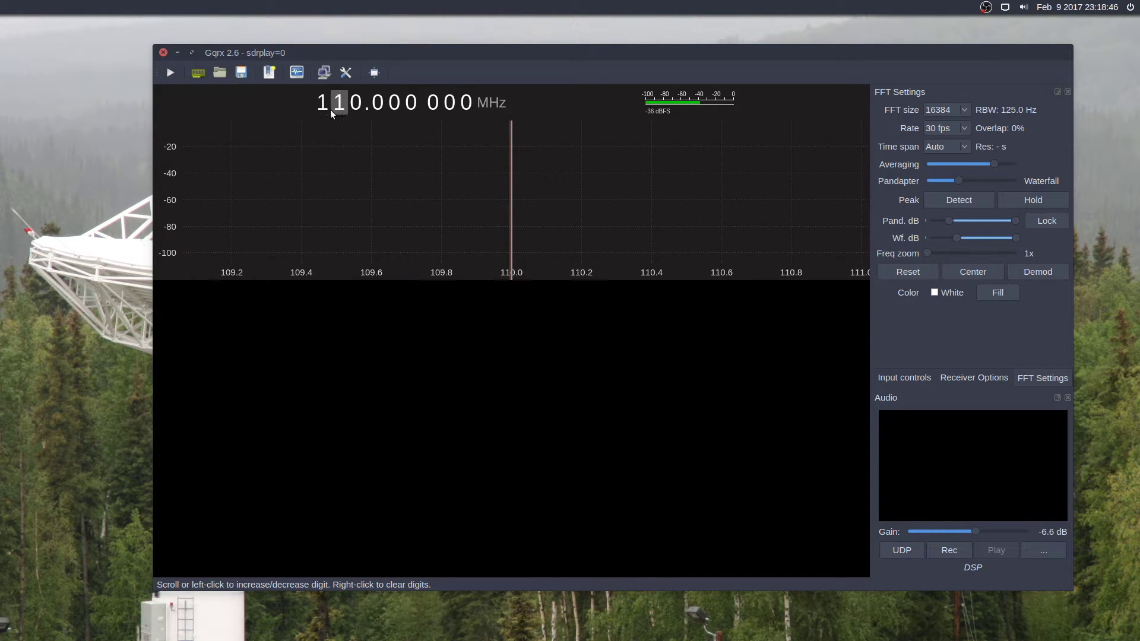
scroll(326, 113, down, 1)
scroll(339, 107, down, 1)
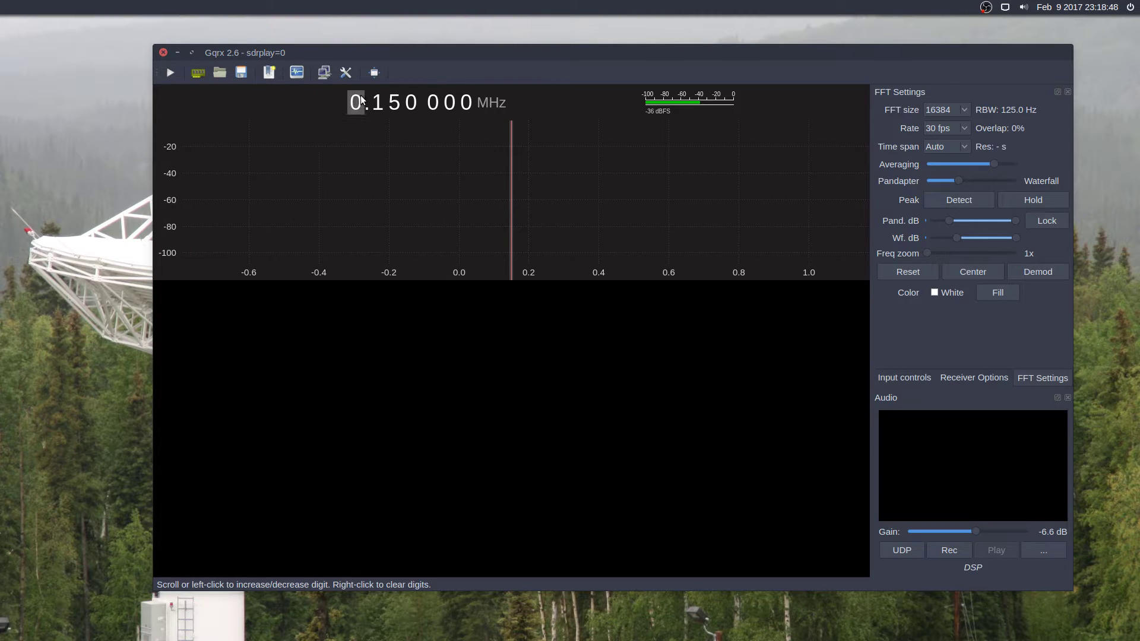
scroll(362, 100, up, 1)
scroll(361, 100, up, 1)
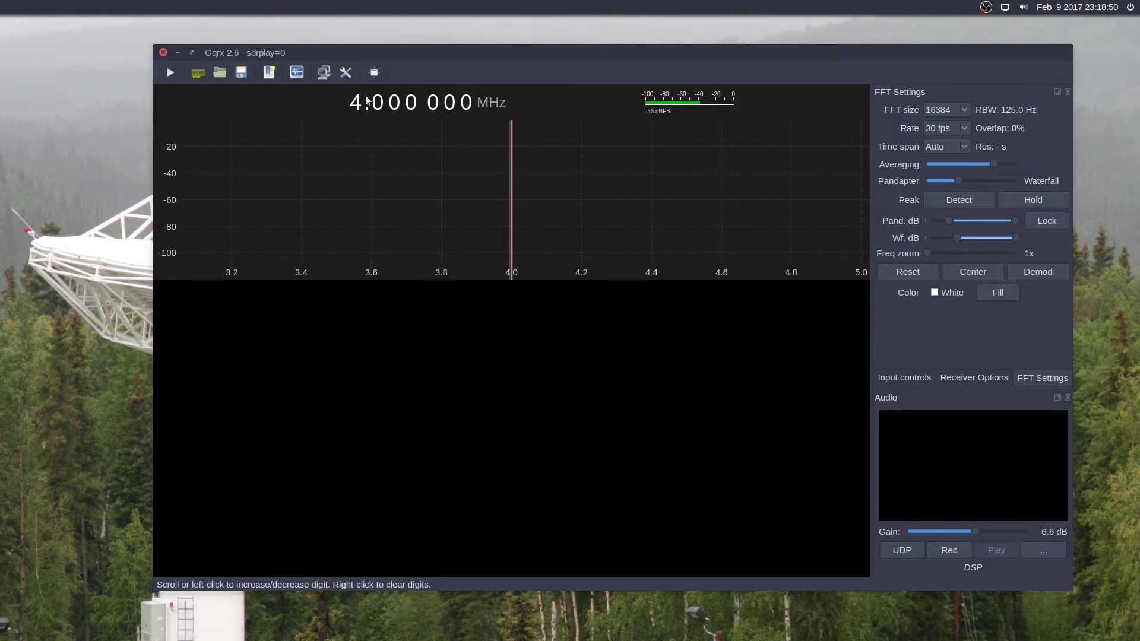
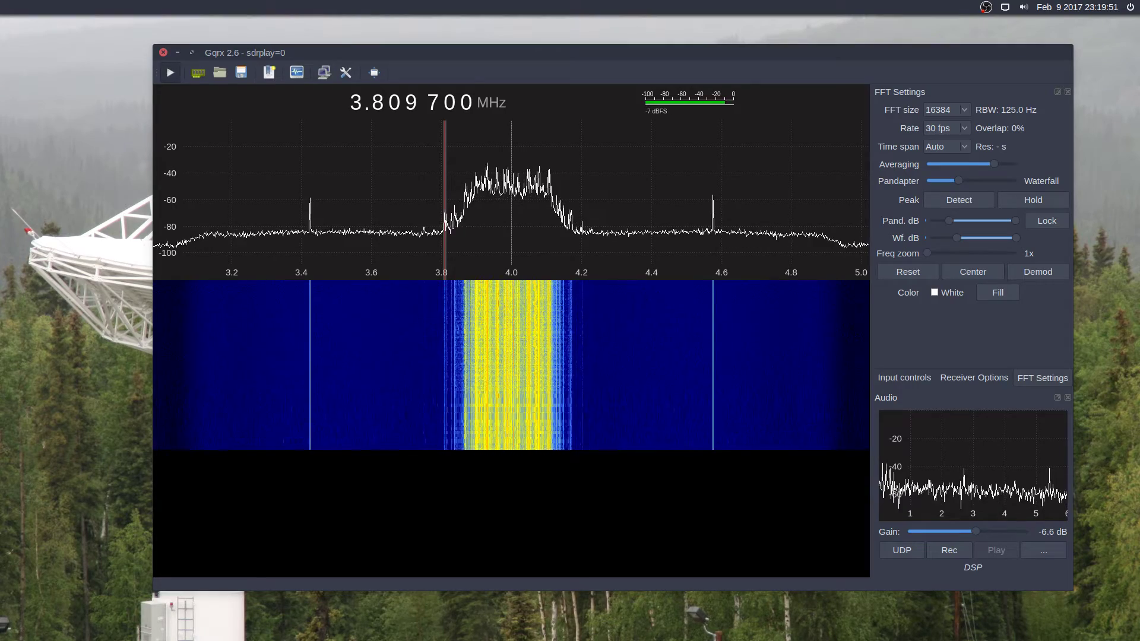
Set the demodulation mode to LSB in the receiver options.
click(962, 378)
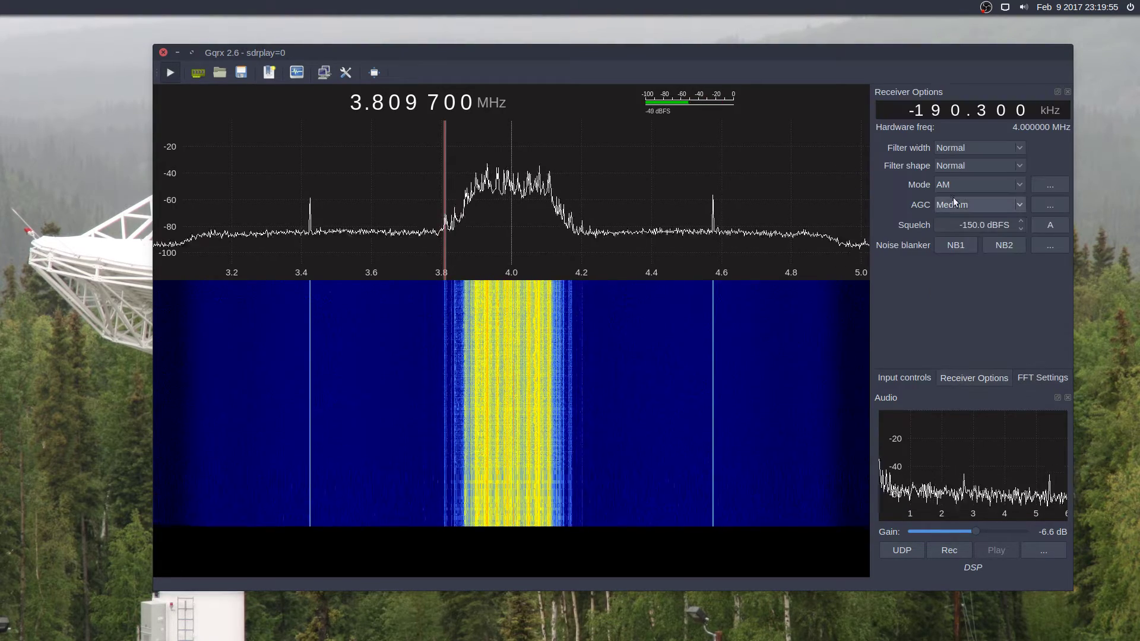
click(973, 184)
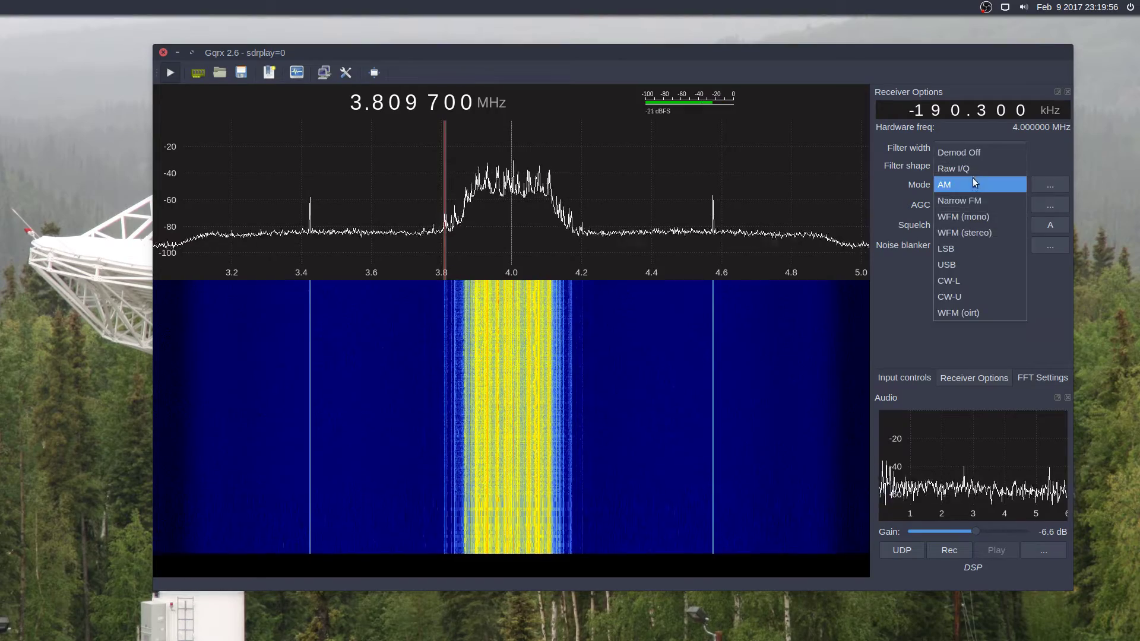
click(969, 245)
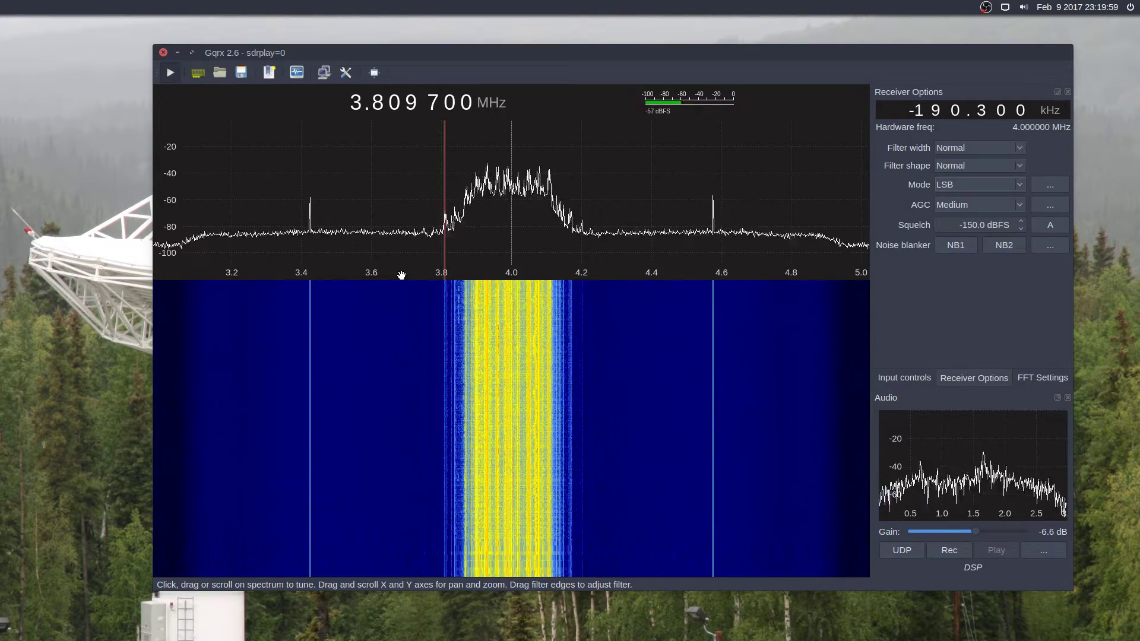
Tune the LSB filter to the signal at 3.850 200 MHz.
scroll(402, 275, up, 10)
scroll(615, 275, up, 10)
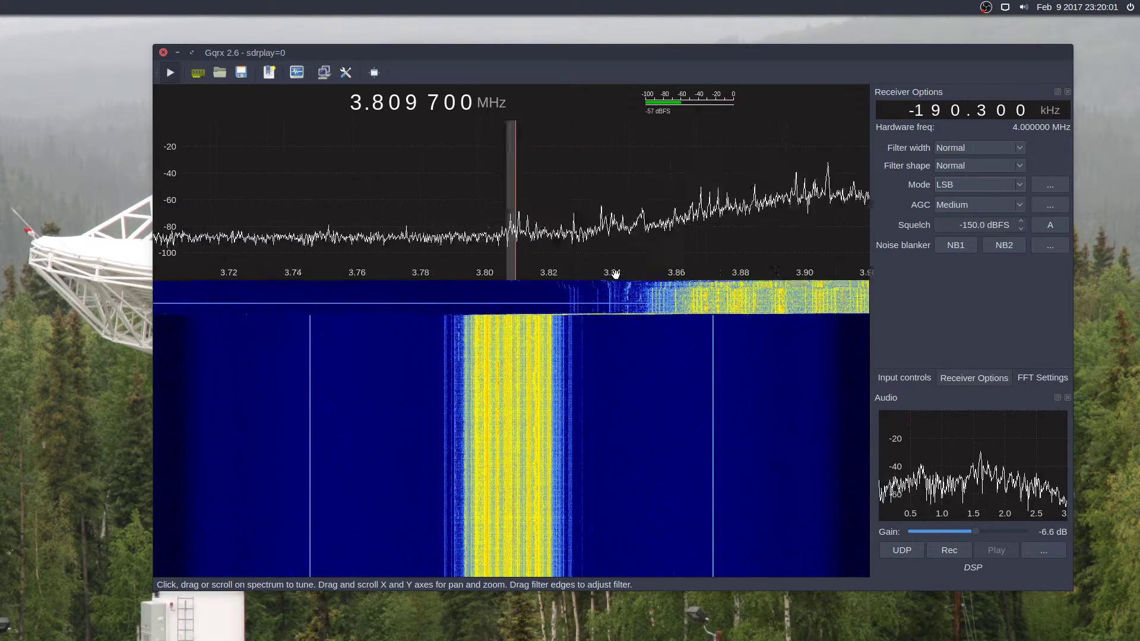
scroll(615, 274, up, 5)
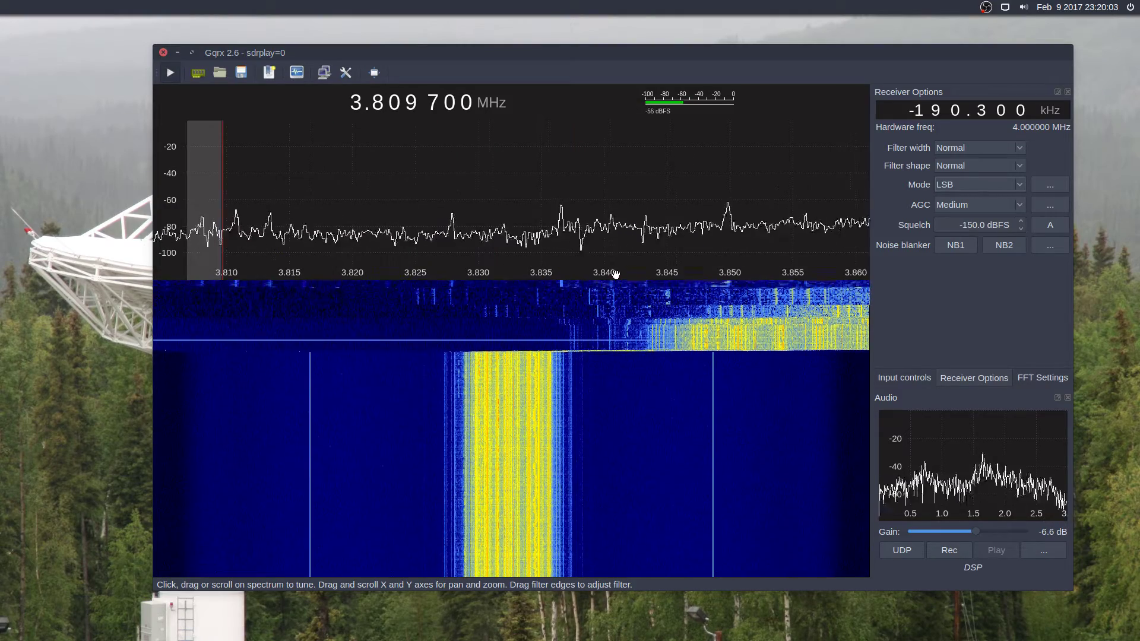
click(732, 252)
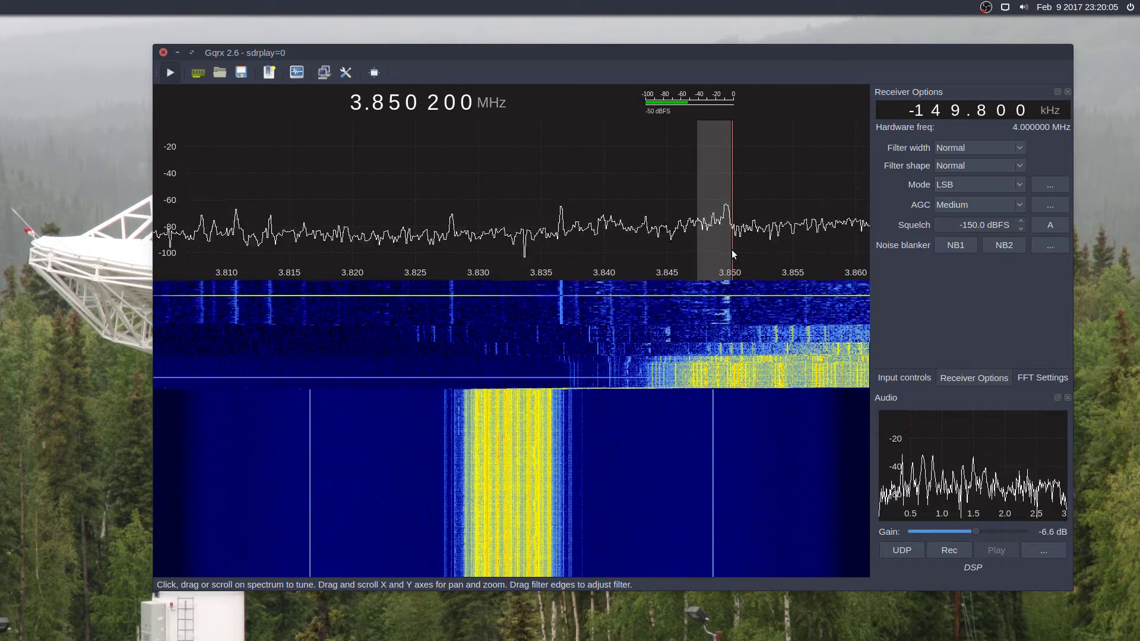
Check the signals higher up the band by tuning to 3.898 000 MHz and 3.885 000 MHz.
scroll(731, 249, down, 3)
scroll(732, 250, up, 3)
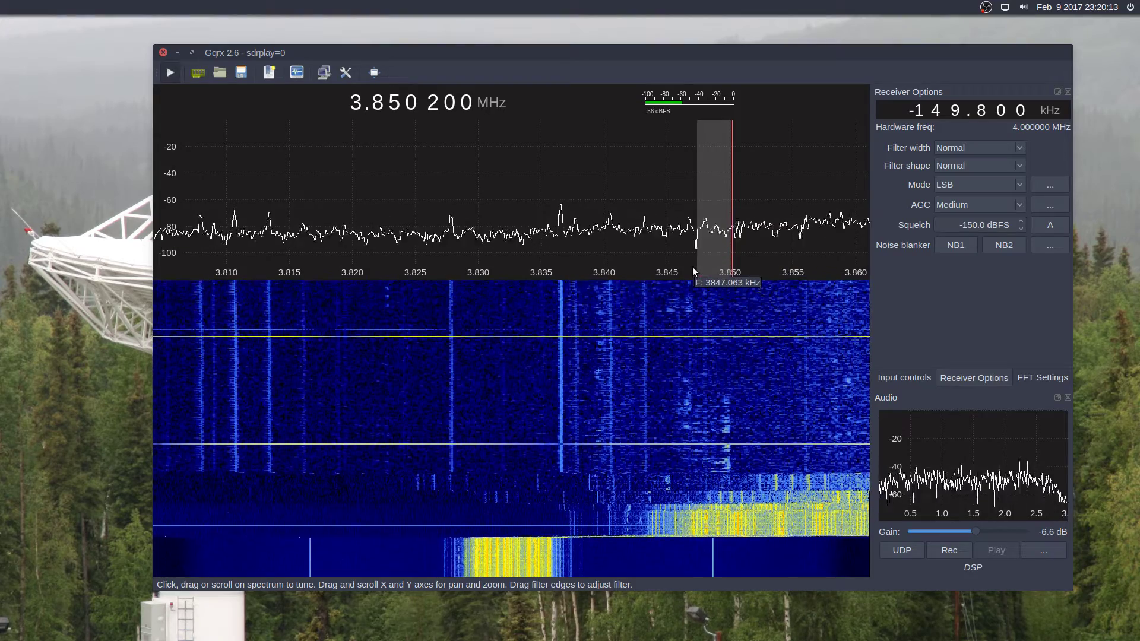
scroll(666, 272, down, 2)
scroll(665, 272, down, 1)
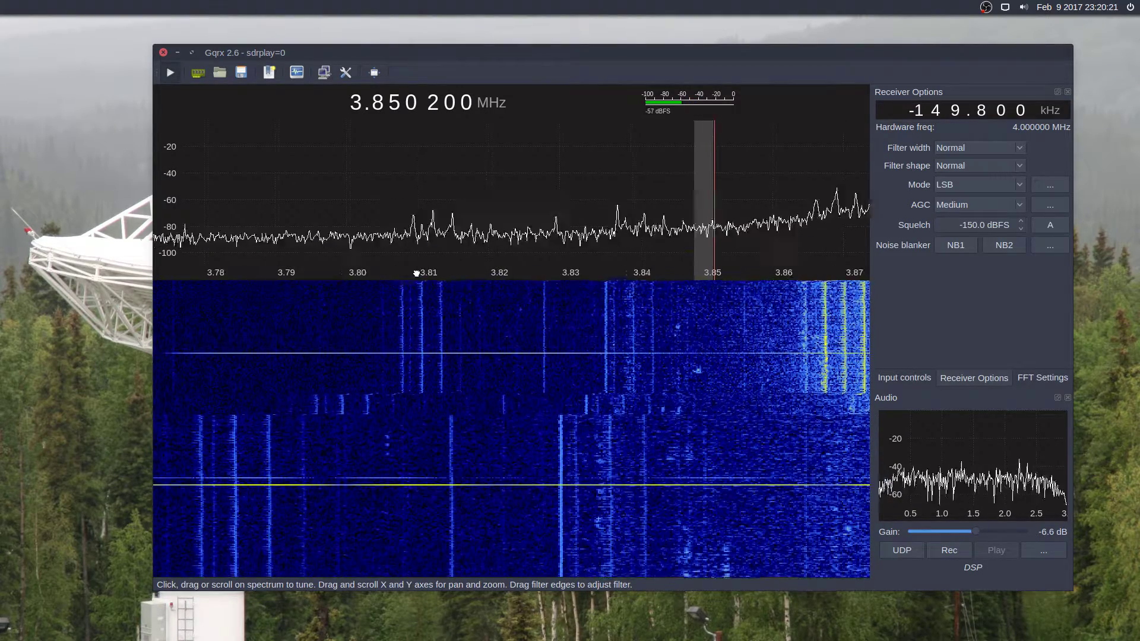
drag(381, 291, 199, 289)
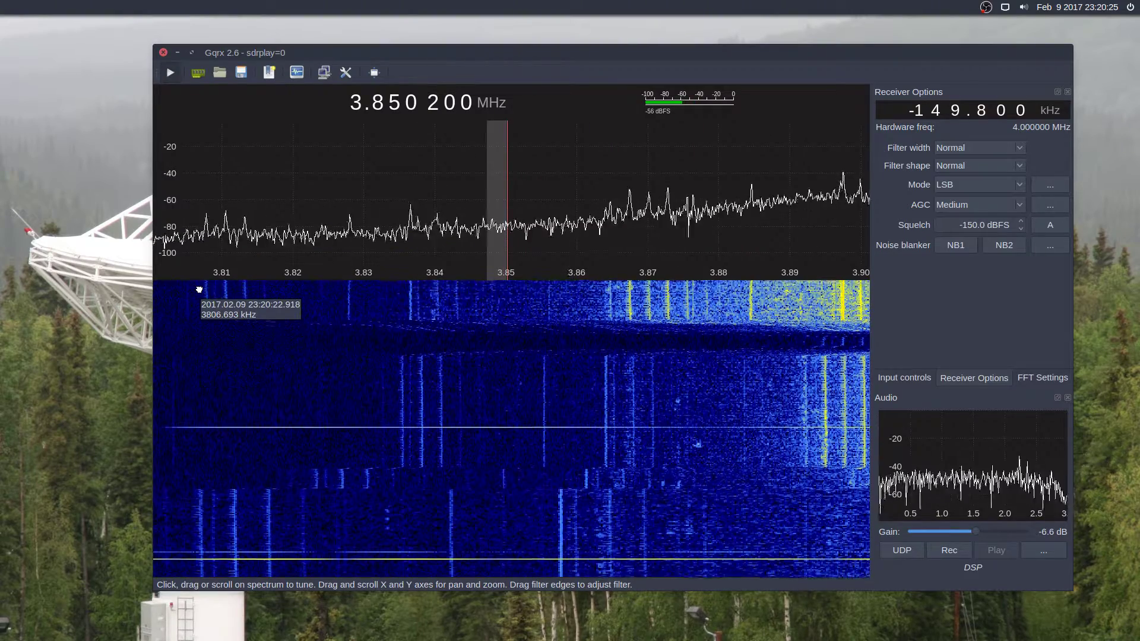
drag(199, 289, 205, 287)
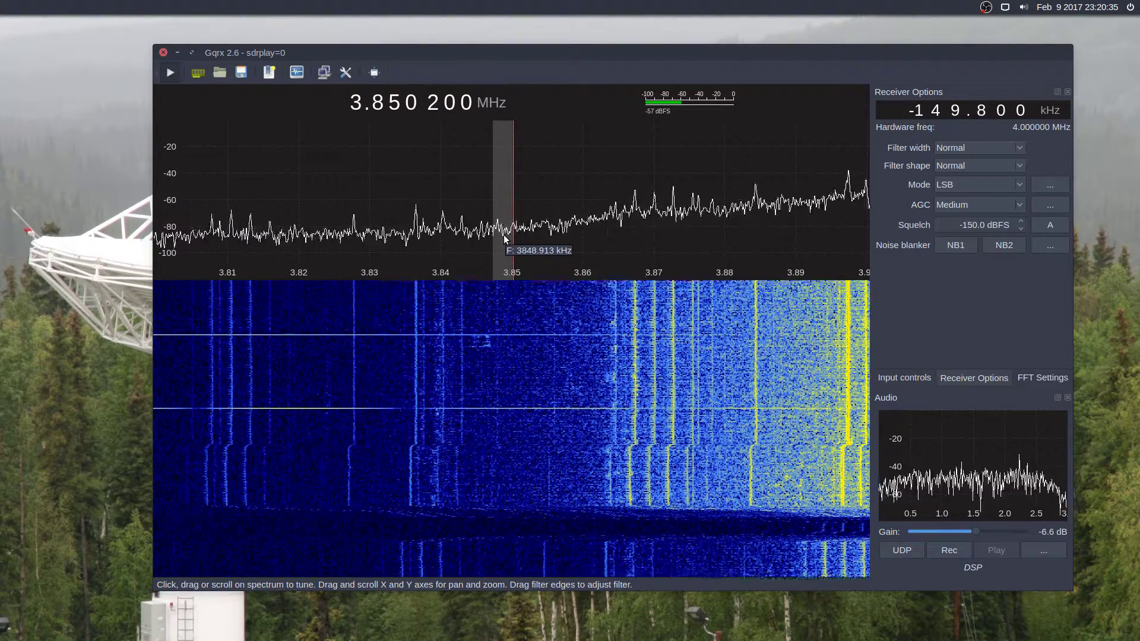
drag(254, 275, 27, 289)
click(746, 263)
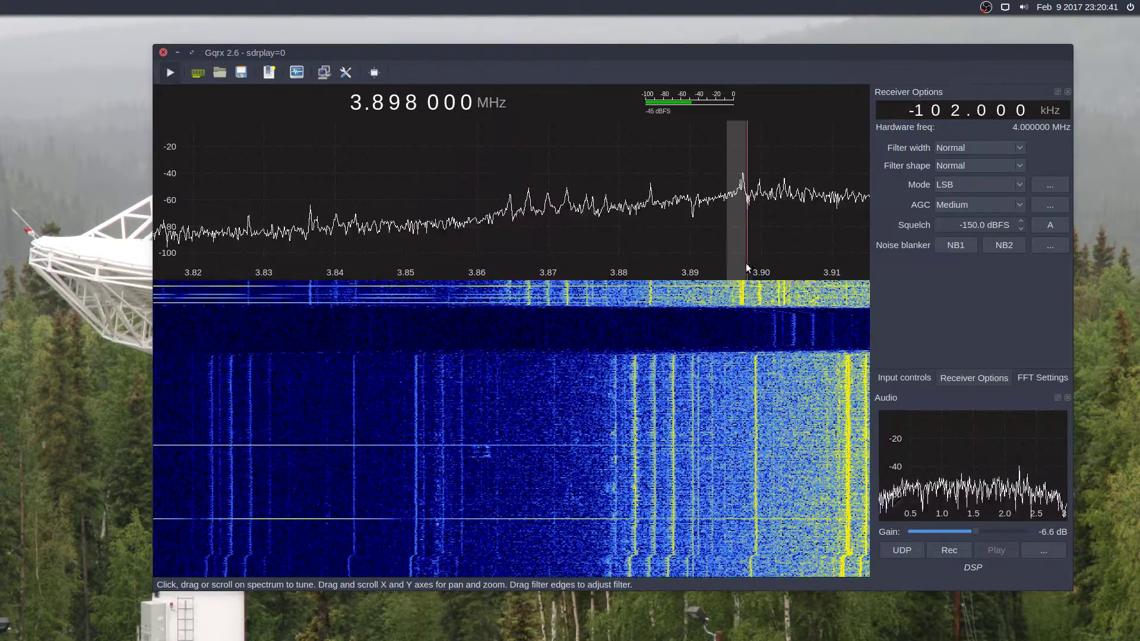
click(654, 264)
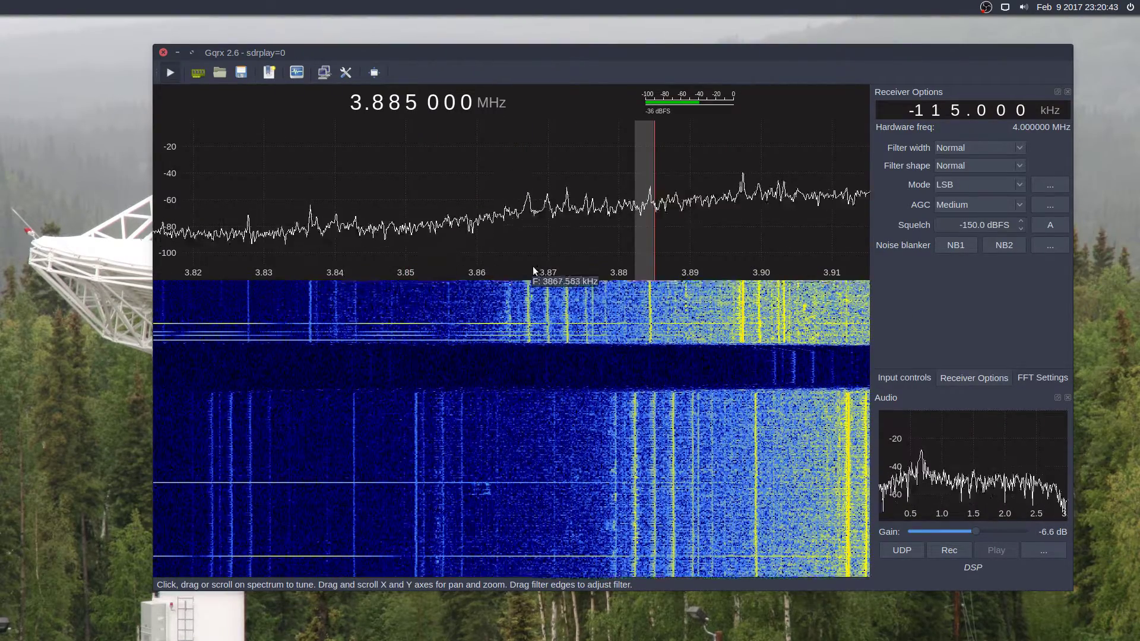
Tune to the voice signal near 3.908 MHz and adjust the receiver offset to -92.000 kHz.
drag(669, 270, 242, 262)
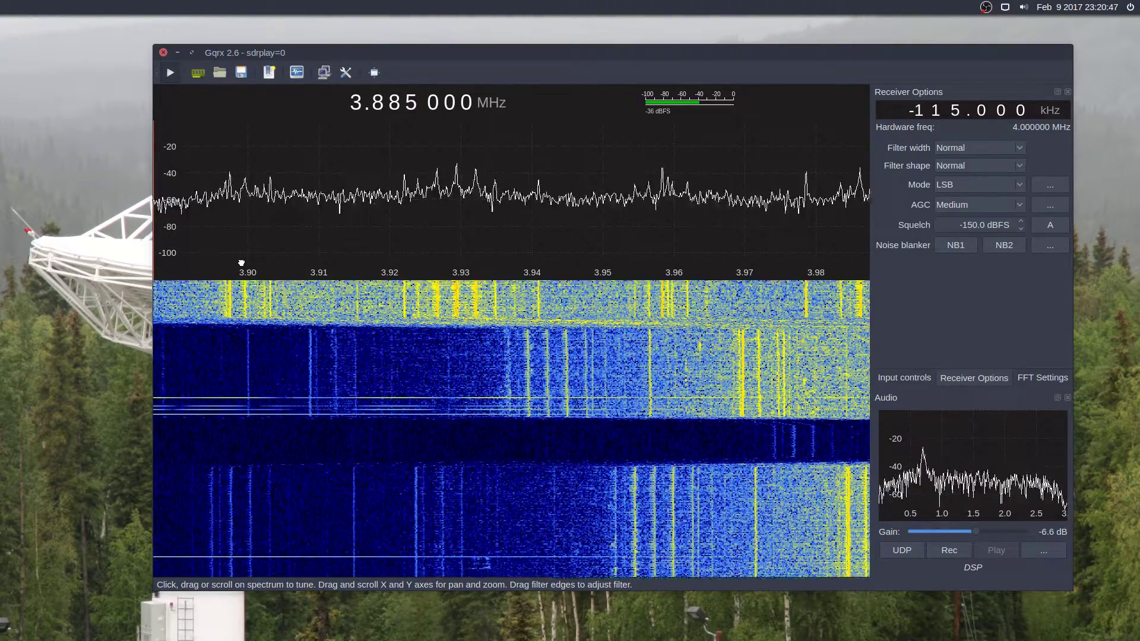
click(305, 286)
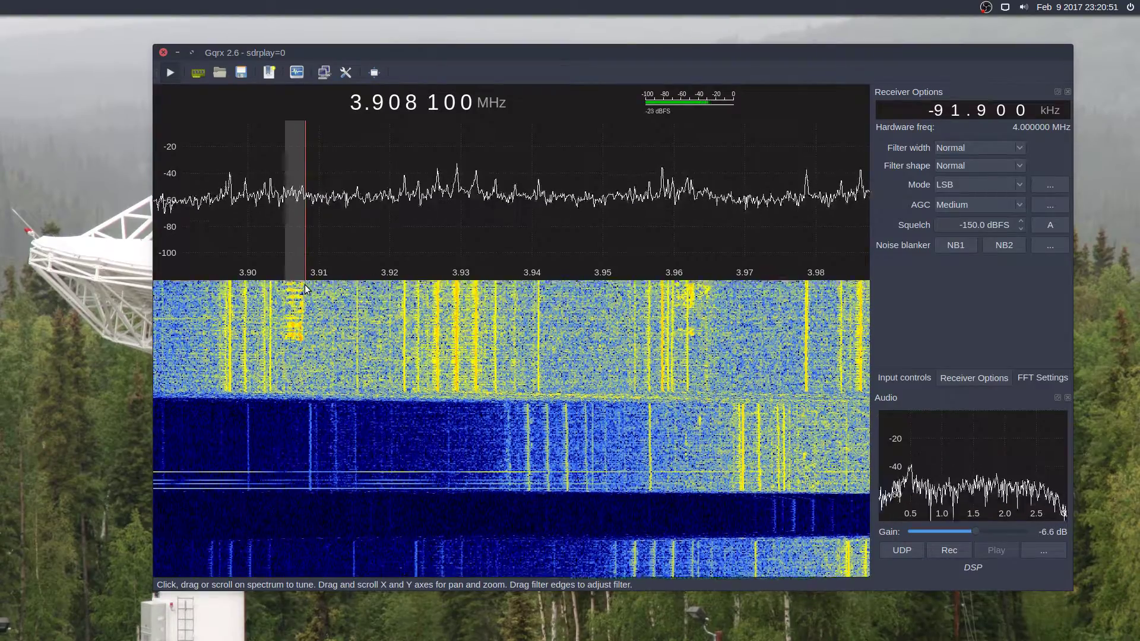
click(982, 113)
click(983, 114)
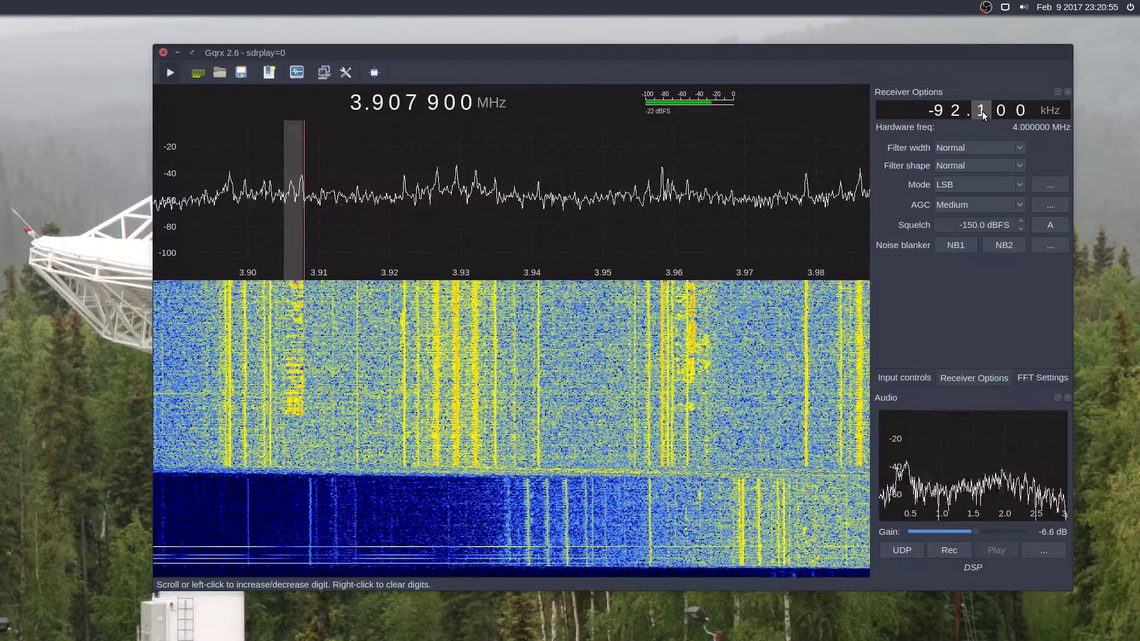
click(983, 115)
click(986, 111)
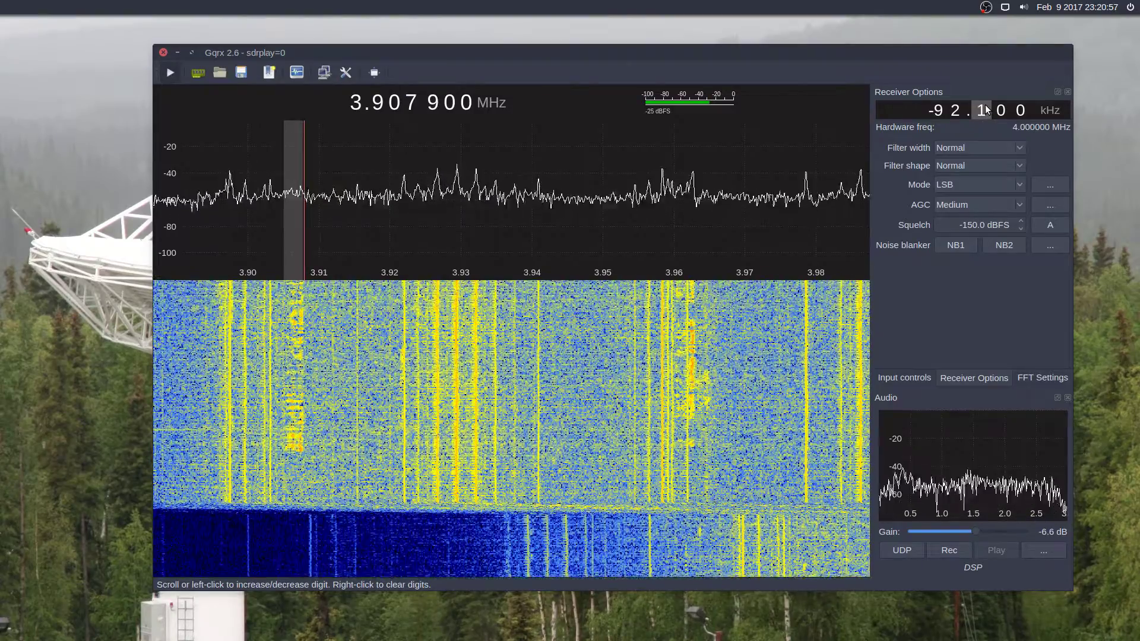
click(987, 110)
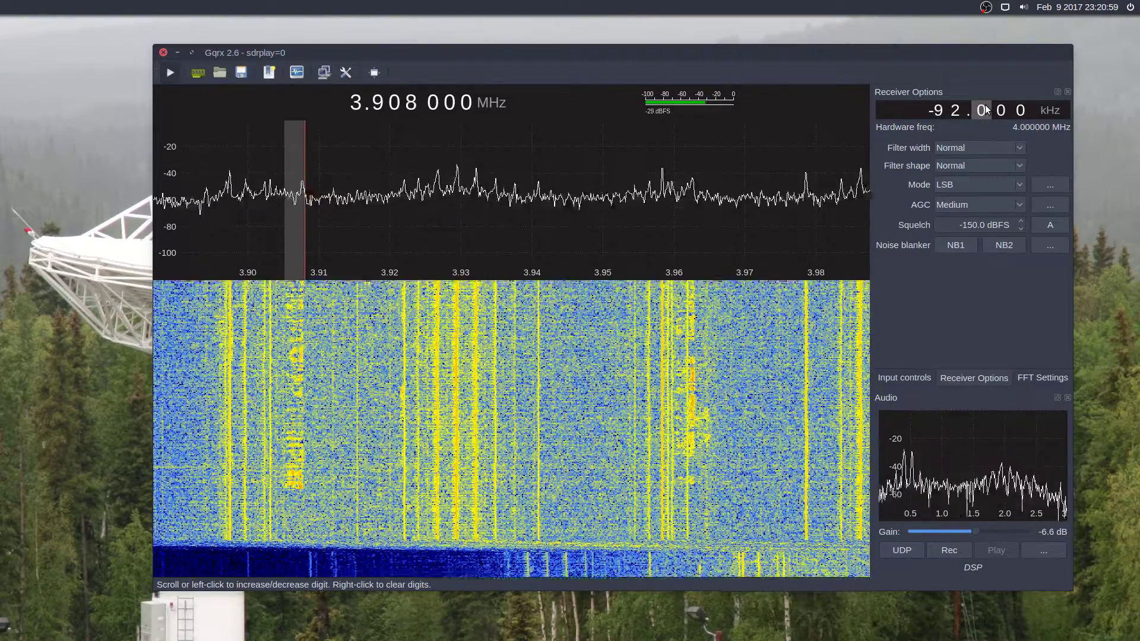
Fine-tune the receiver offset in 10 Hz increments to -92.050 kHz.
click(1000, 117)
click(1000, 116)
click(1000, 116)
click(1000, 117)
click(1000, 117)
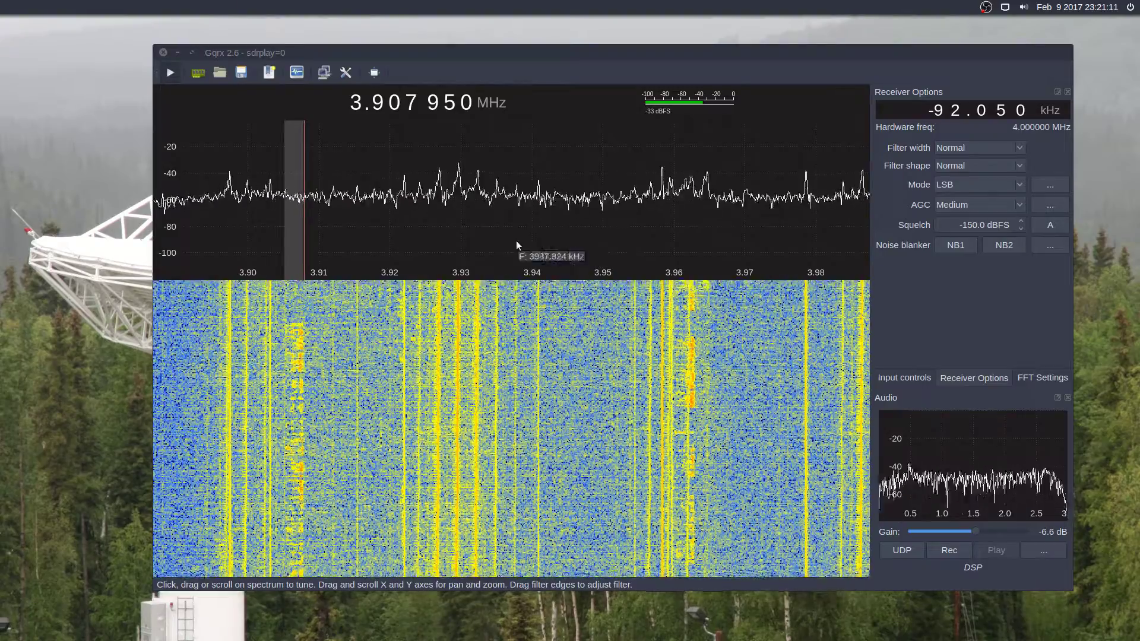
drag(417, 272, 743, 284)
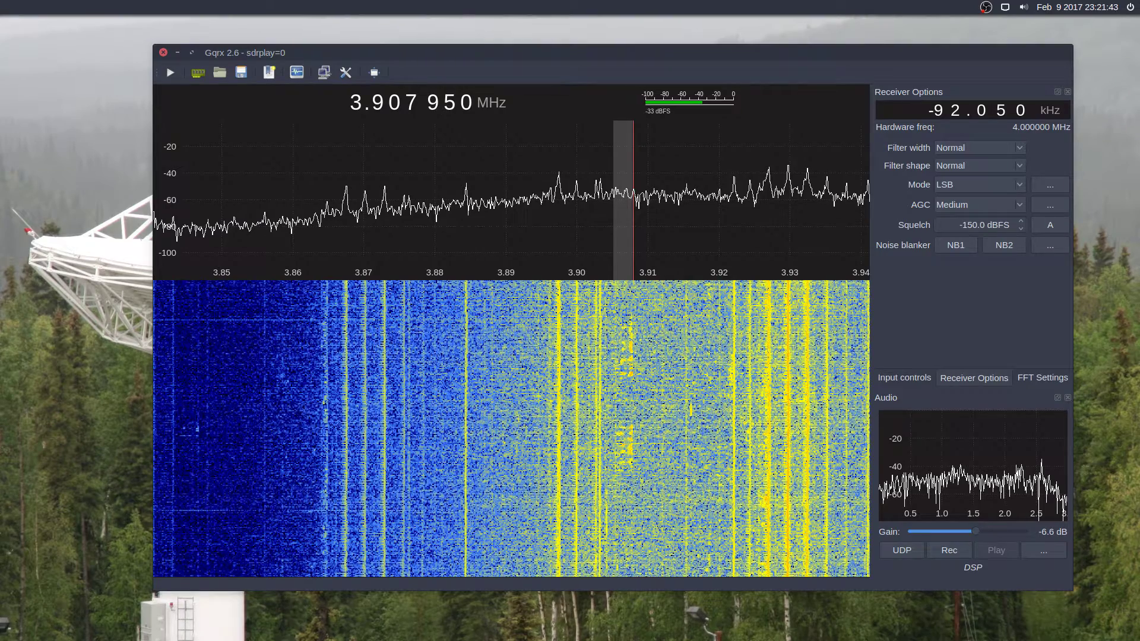
Close Gqrx and reopen CubicSDR from the desktop.
click(164, 52)
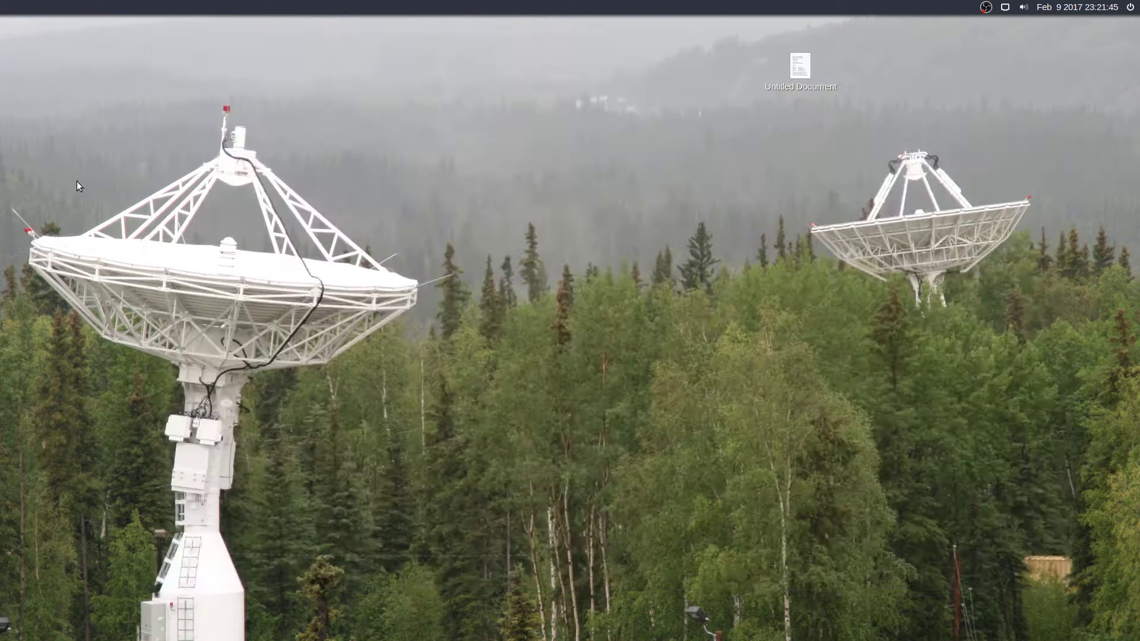
mouse_move(2, 213)
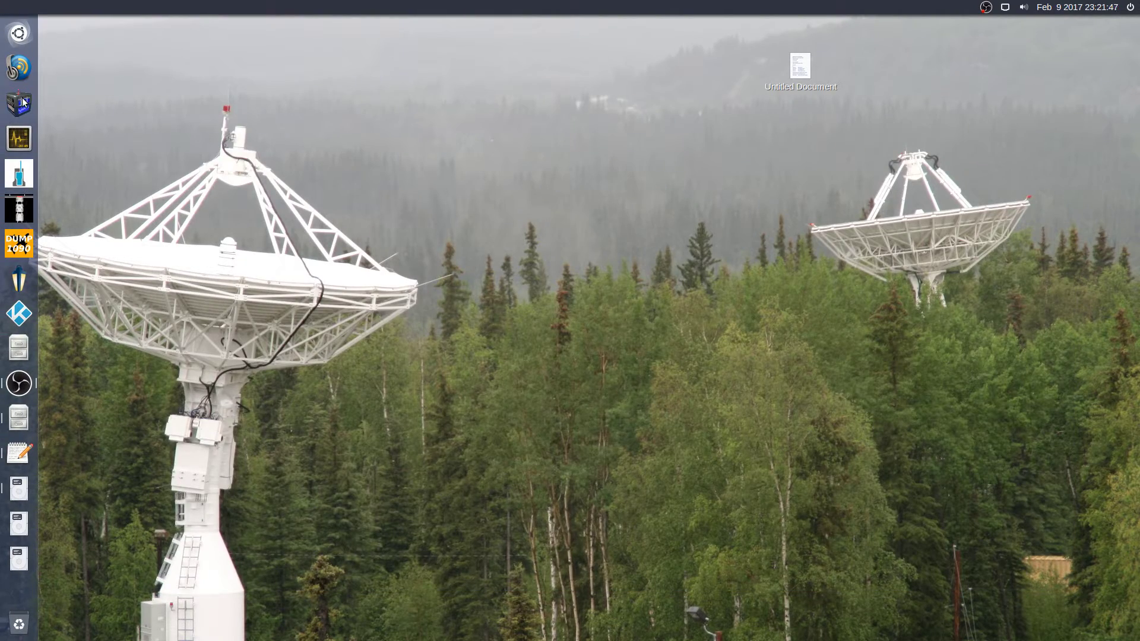
key(shift+Print)
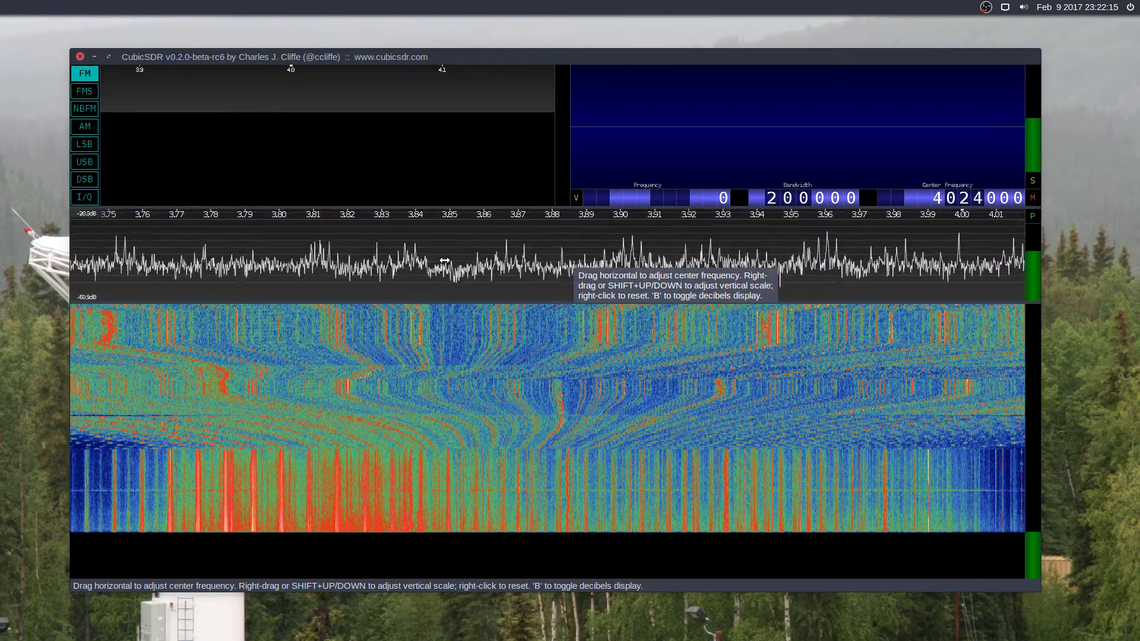
Place a demodulator at about 3.847 MHz, set it to LSB and move it to the voice signal at 3835247 Hz.
scroll(445, 260, up, 2)
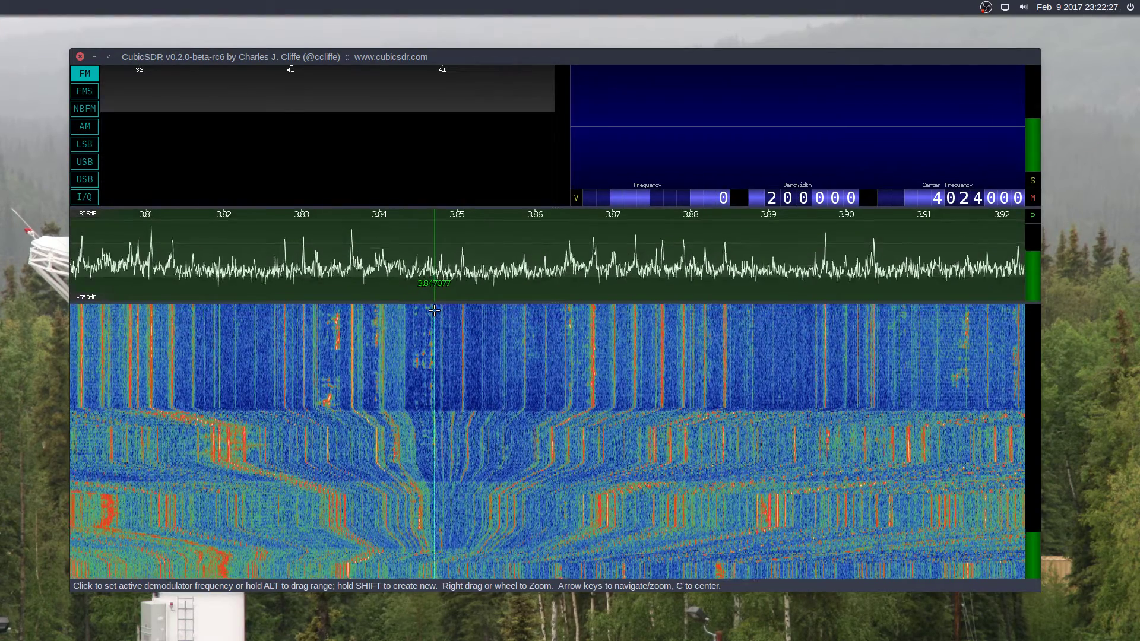
click(434, 309)
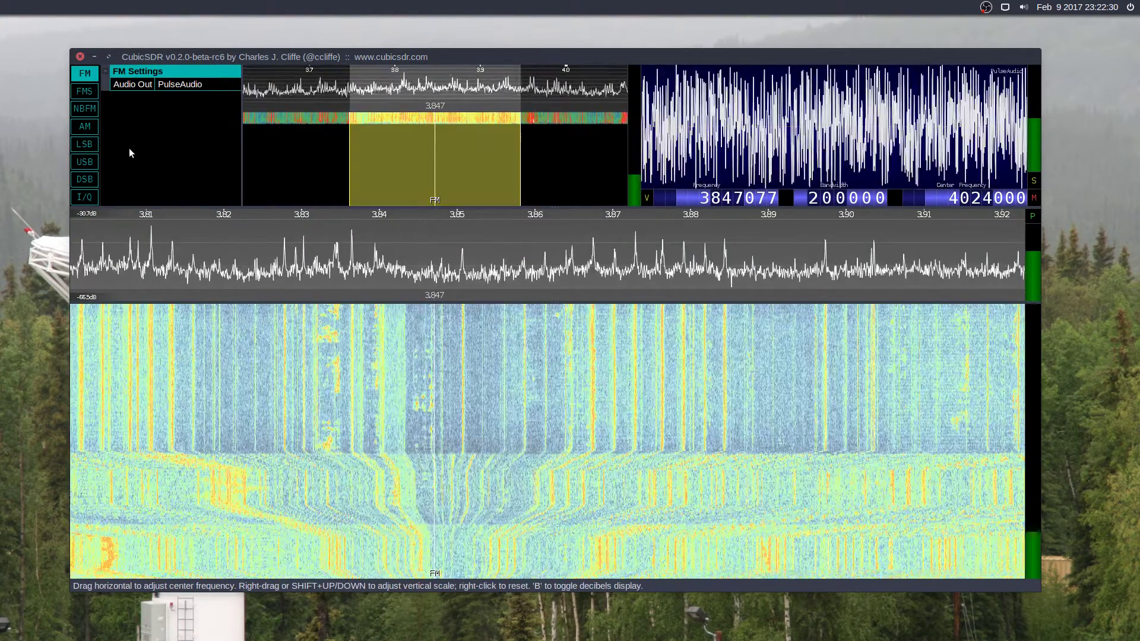
click(84, 143)
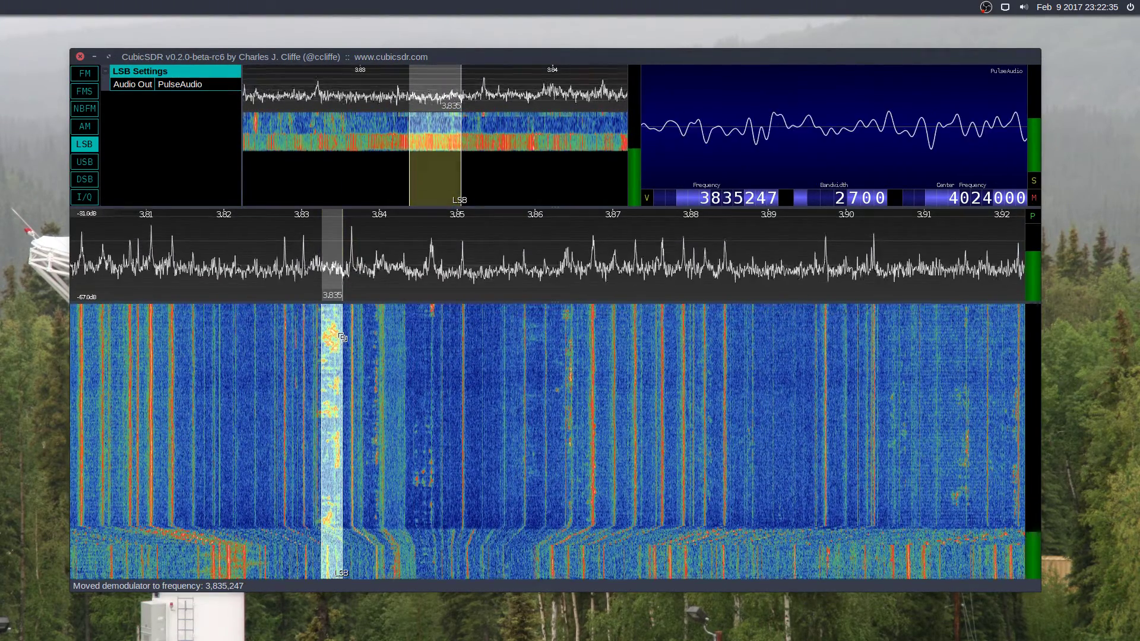
Fine-tune the demodulator to 3835009 Hz, and try USB before returning it to LSB.
click(750, 202)
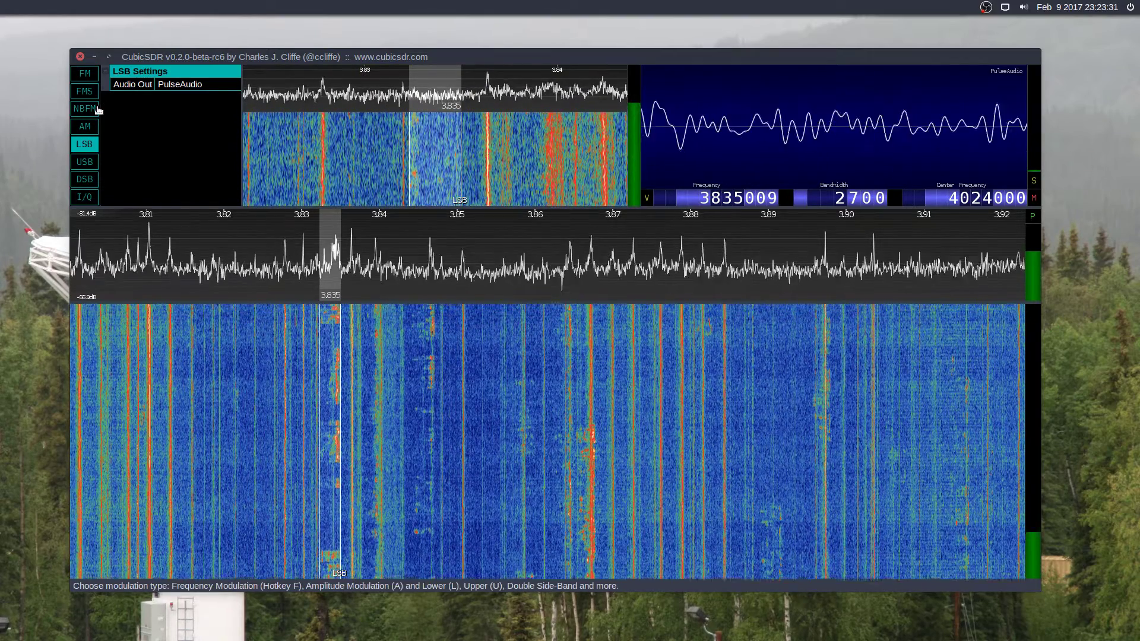
click(88, 163)
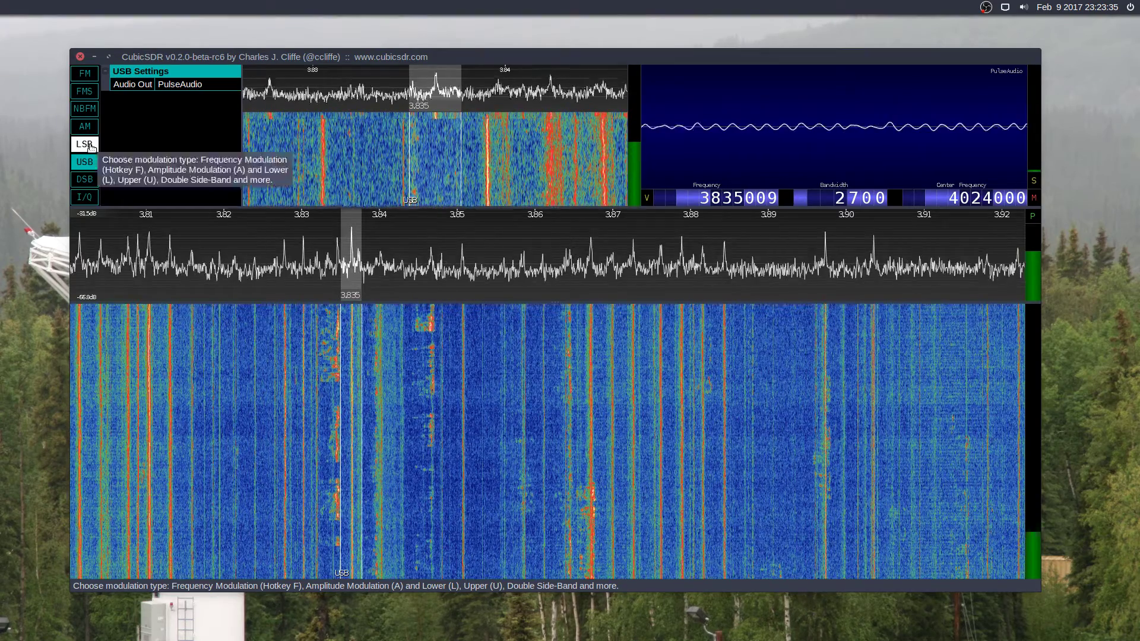
click(90, 147)
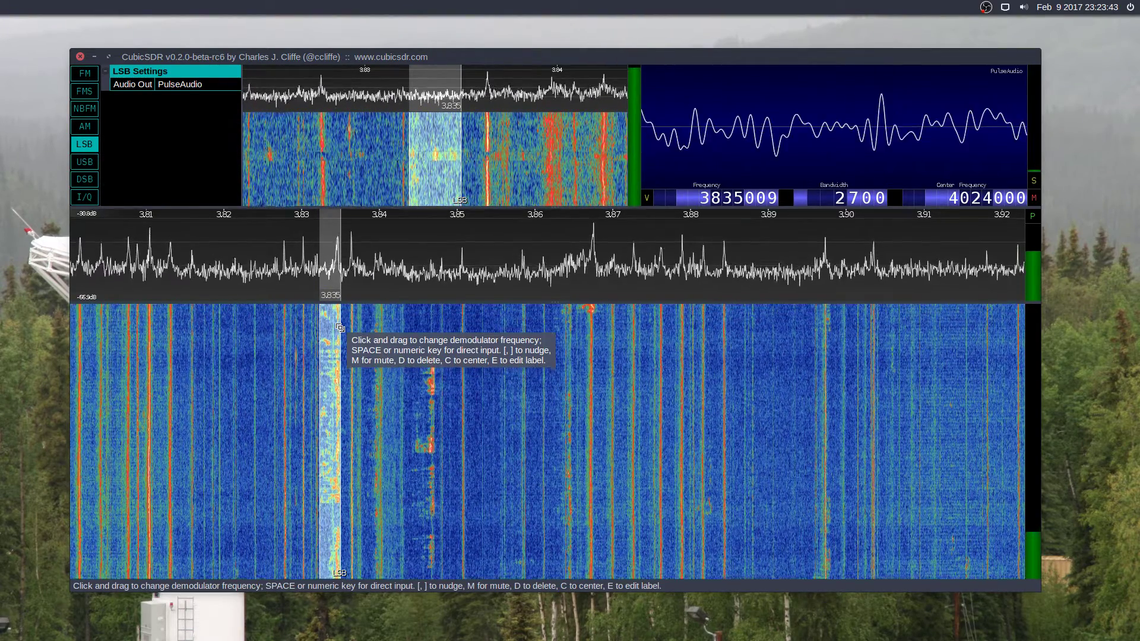
Fine-tune the LSB demodulator to 3834942 Hz.
drag(340, 328, 339, 328)
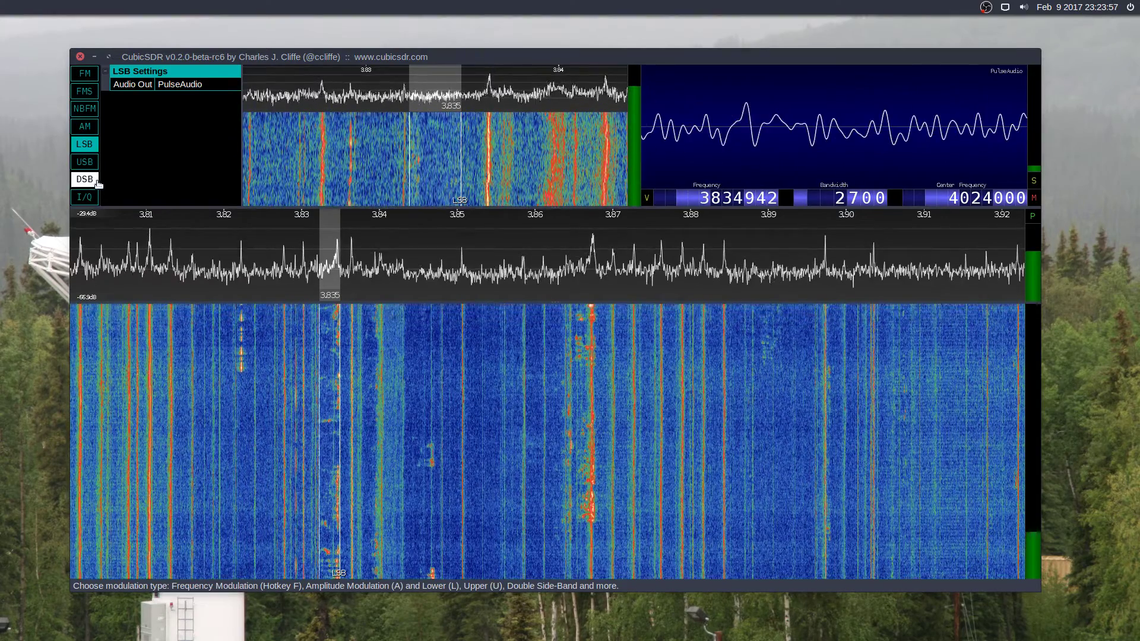
click(125, 57)
click(135, 97)
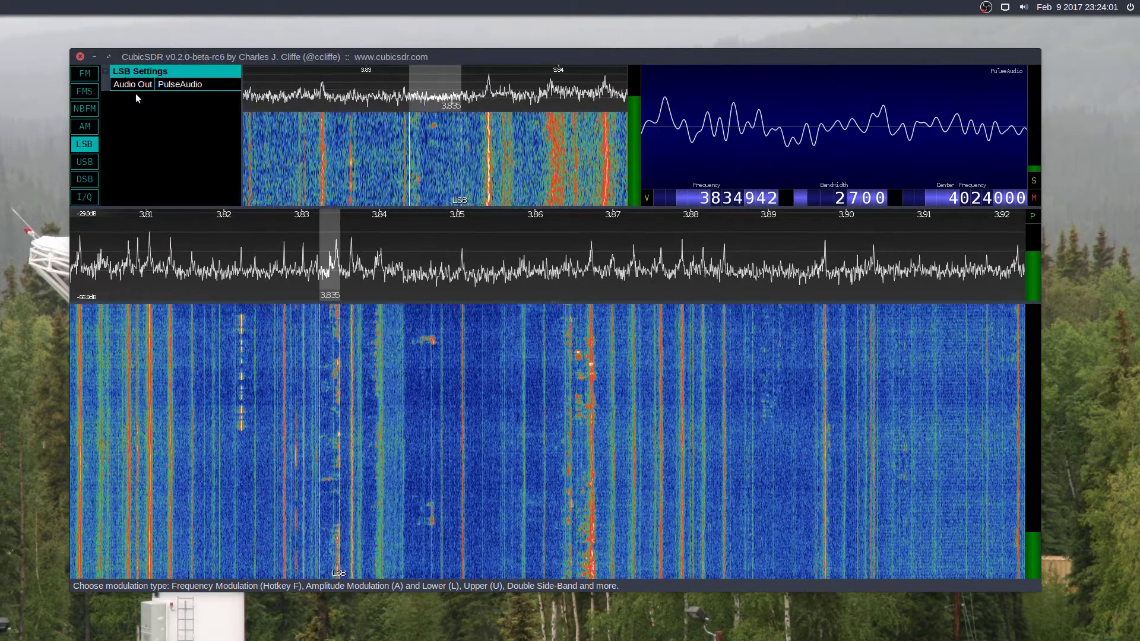
click(136, 60)
click(141, 102)
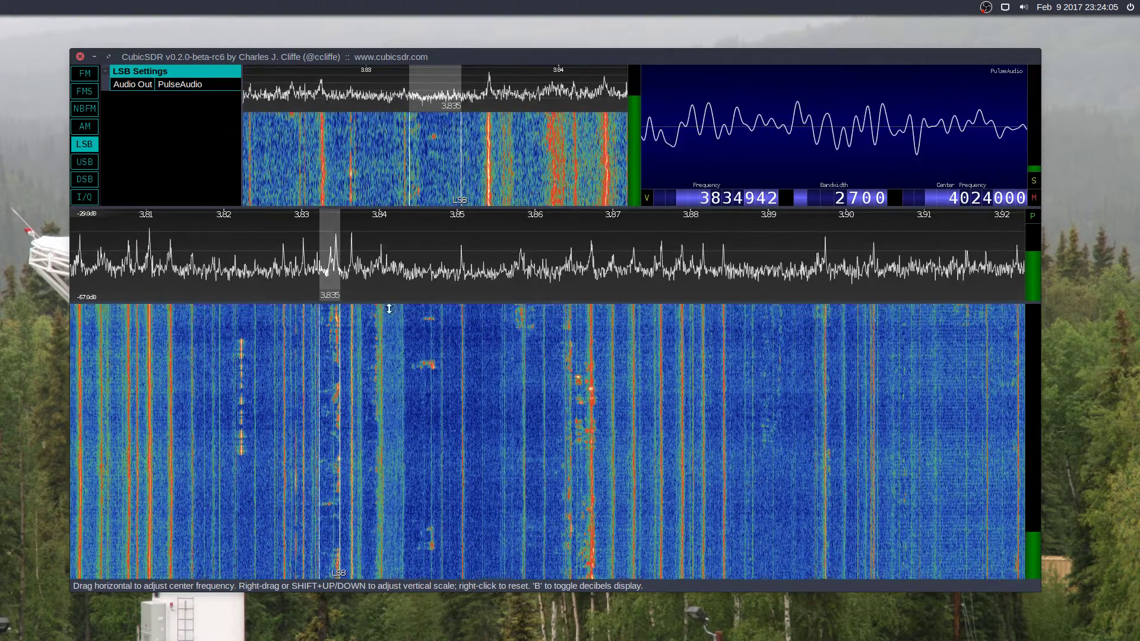
Move the LSB demodulator to 3859746 Hz, to 3854098 Hz, and to the strong signal at about 3.867913 MHz.
click(533, 338)
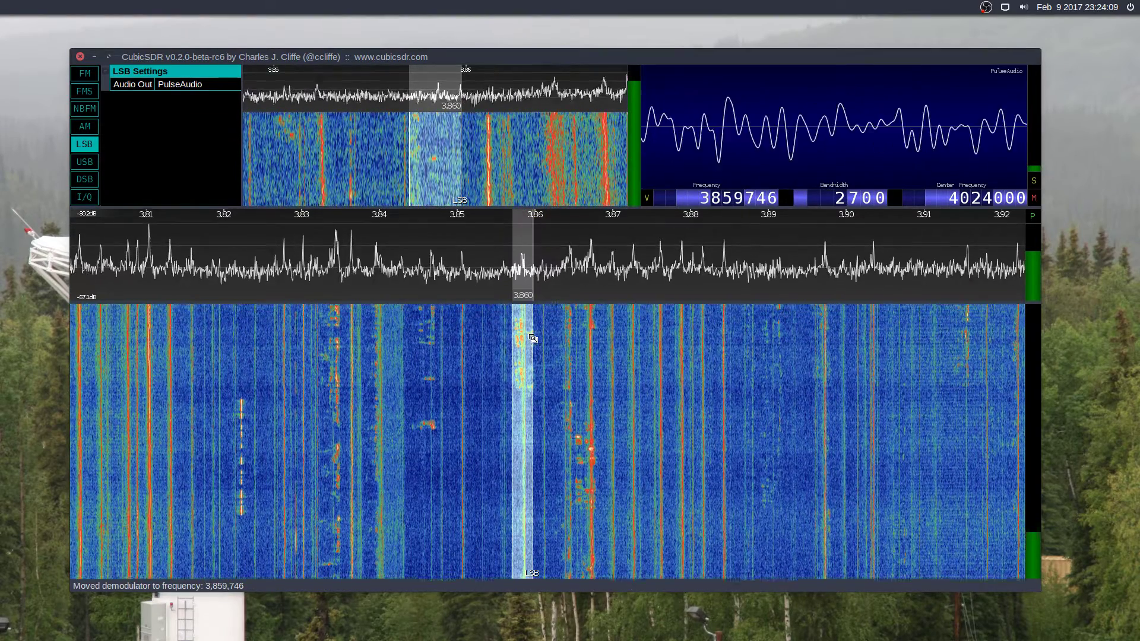
click(489, 337)
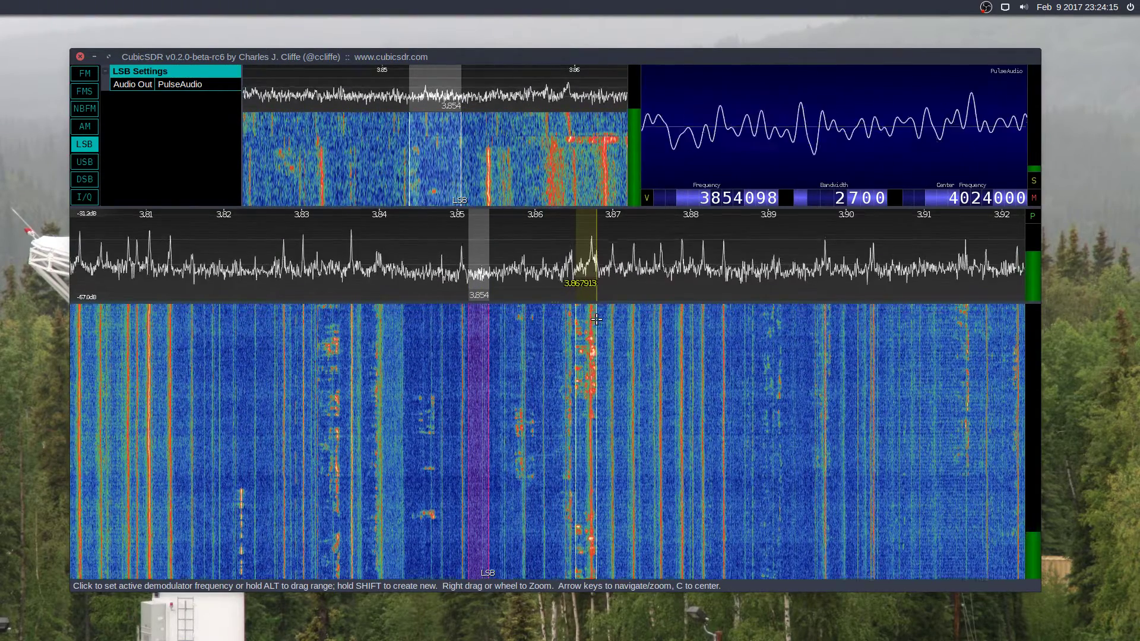
click(596, 319)
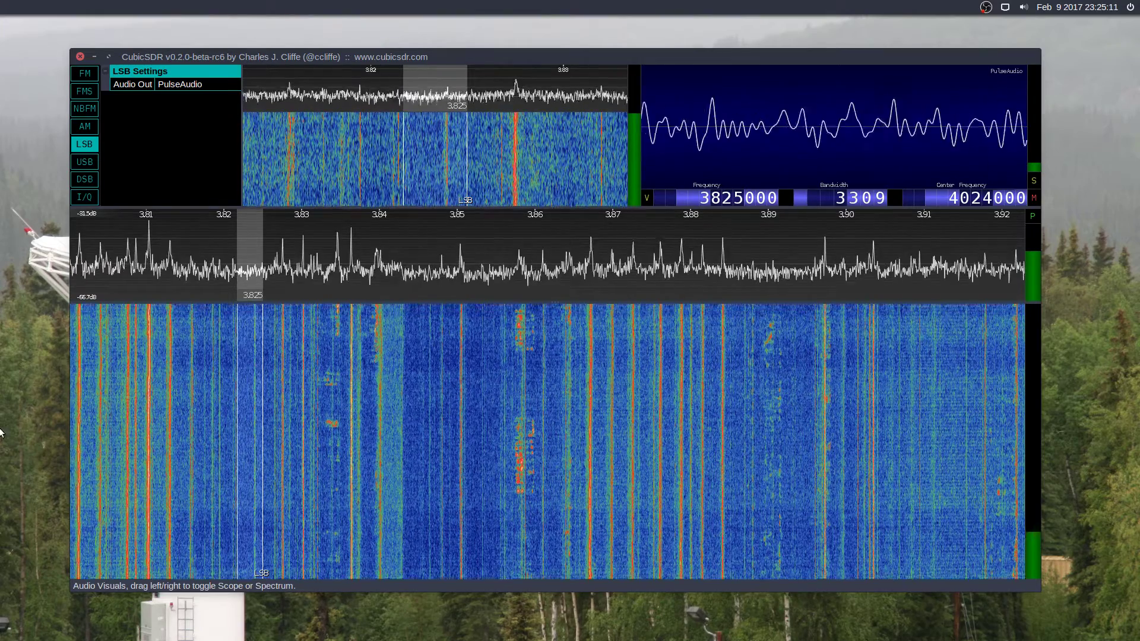
Move the LSB demodulator to the signals at 3860357 Hz and 3865012 Hz, and round its frequency to 3865000 Hz.
click(537, 338)
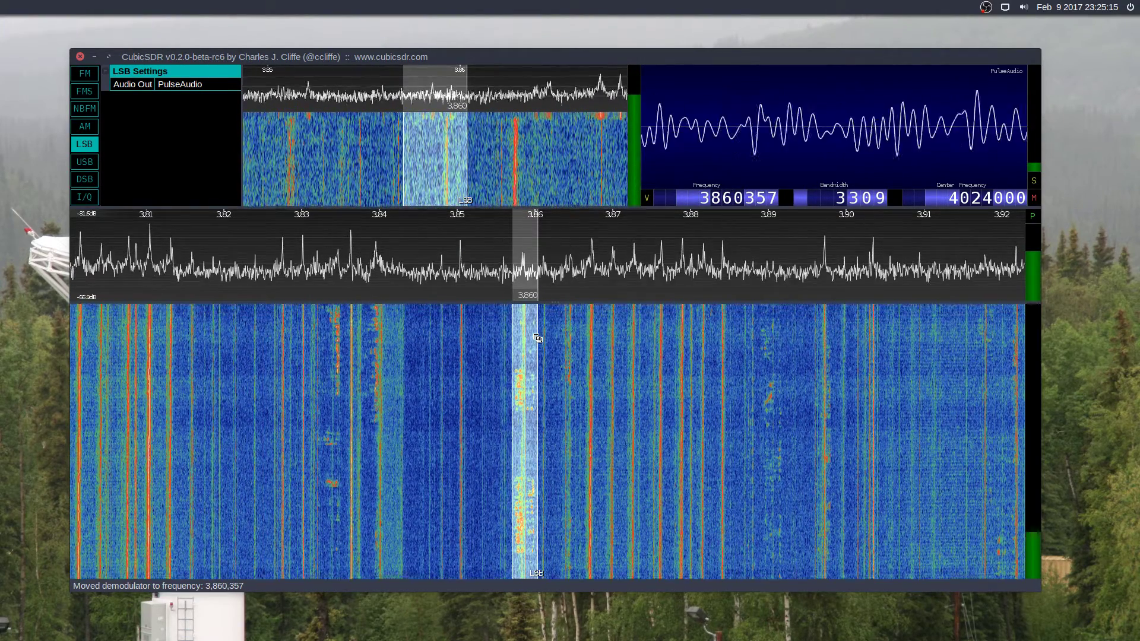
click(573, 320)
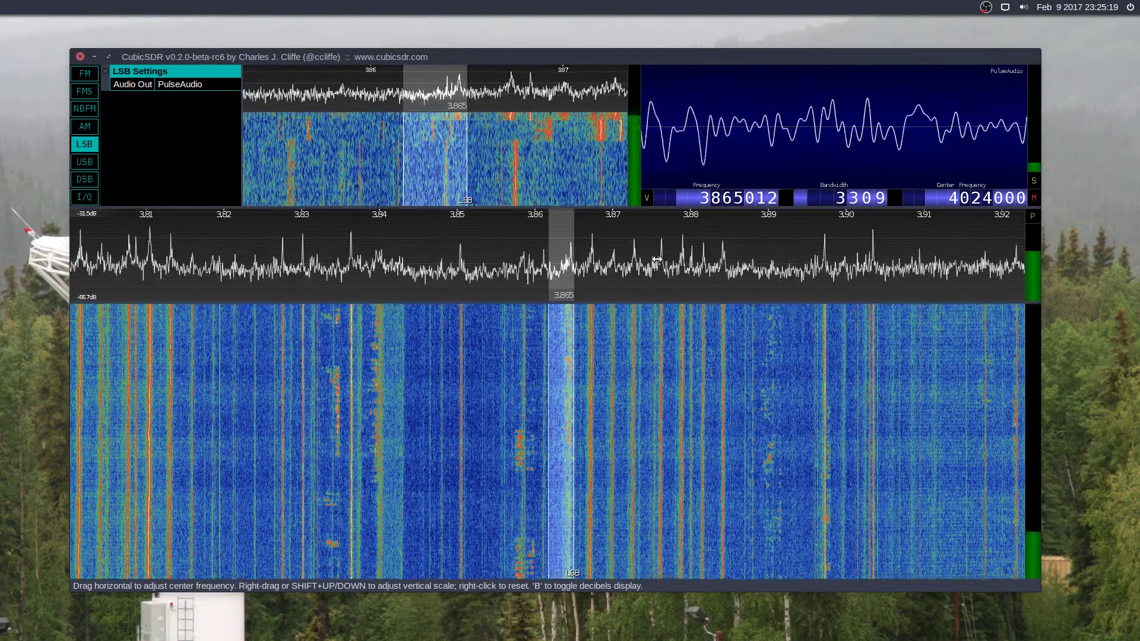
click(767, 202)
click(773, 205)
click(773, 205)
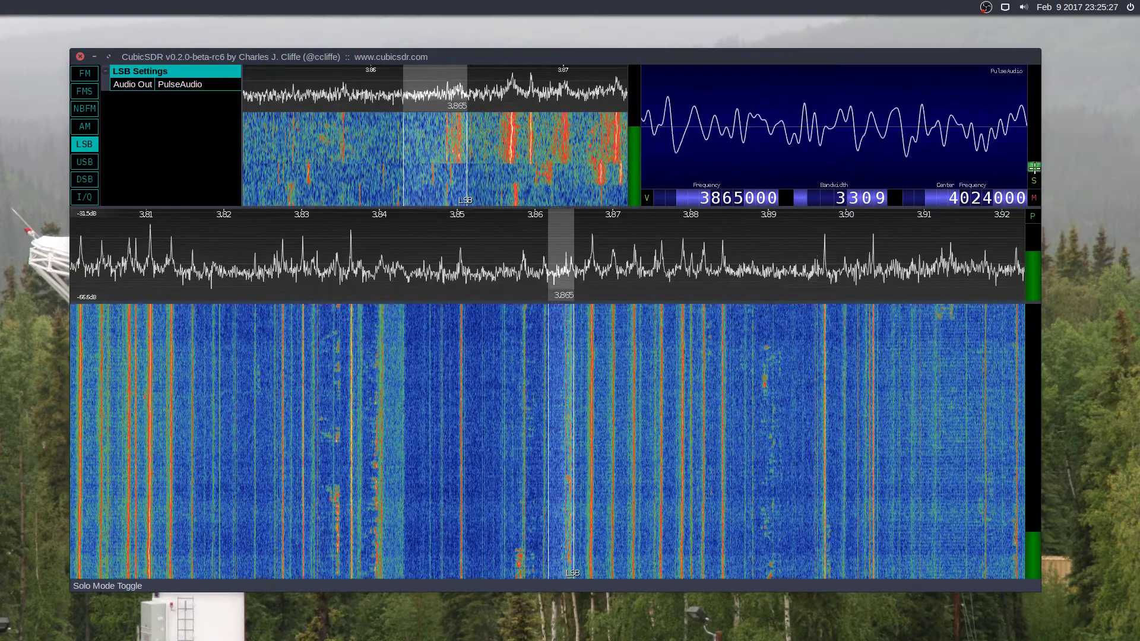
Set the receiver's center frequency to 6865000 Hz.
click(952, 196)
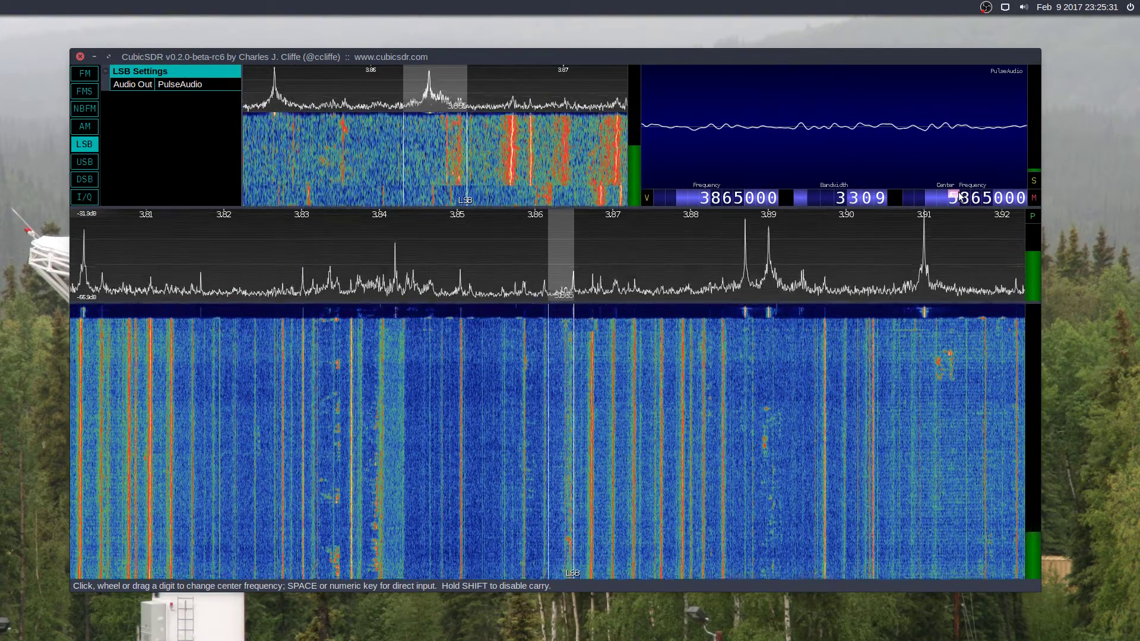
scroll(961, 197, up, 1)
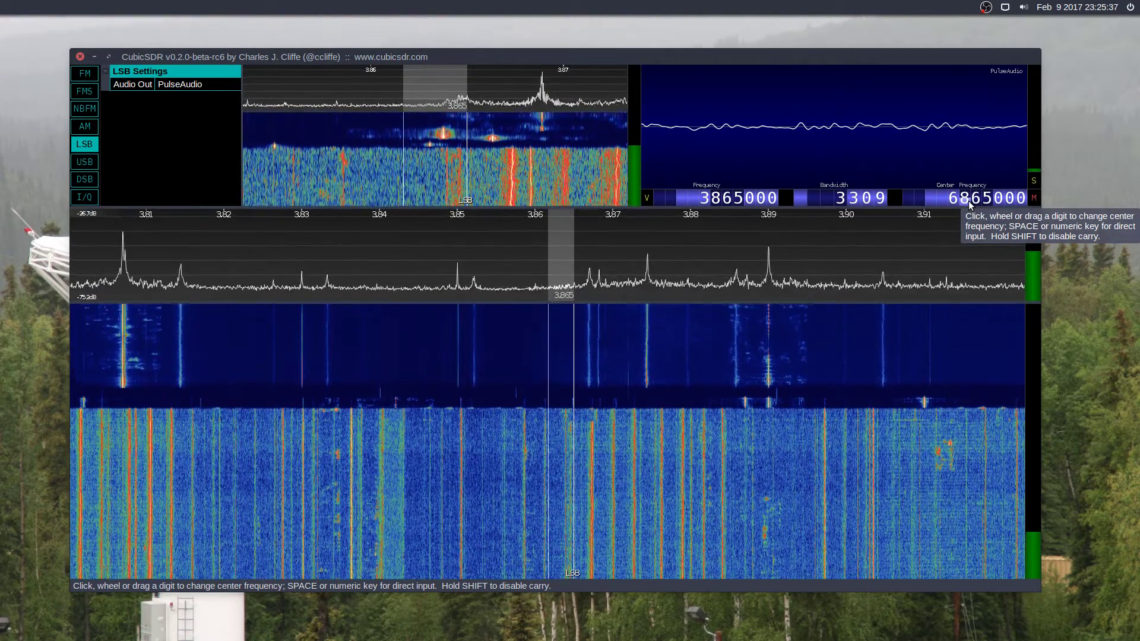
scroll(705, 197, up, 1)
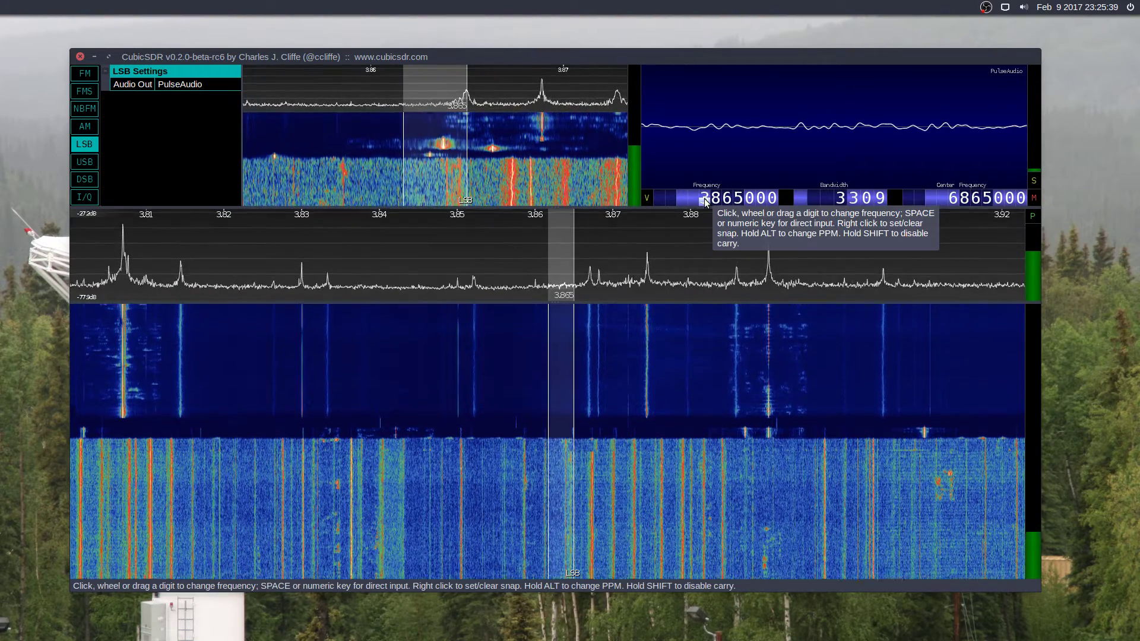
Tune the demodulator to 6754000 Hz in USB mode and bring it near the middle of the displayed spectrum.
scroll(705, 197, up, 2)
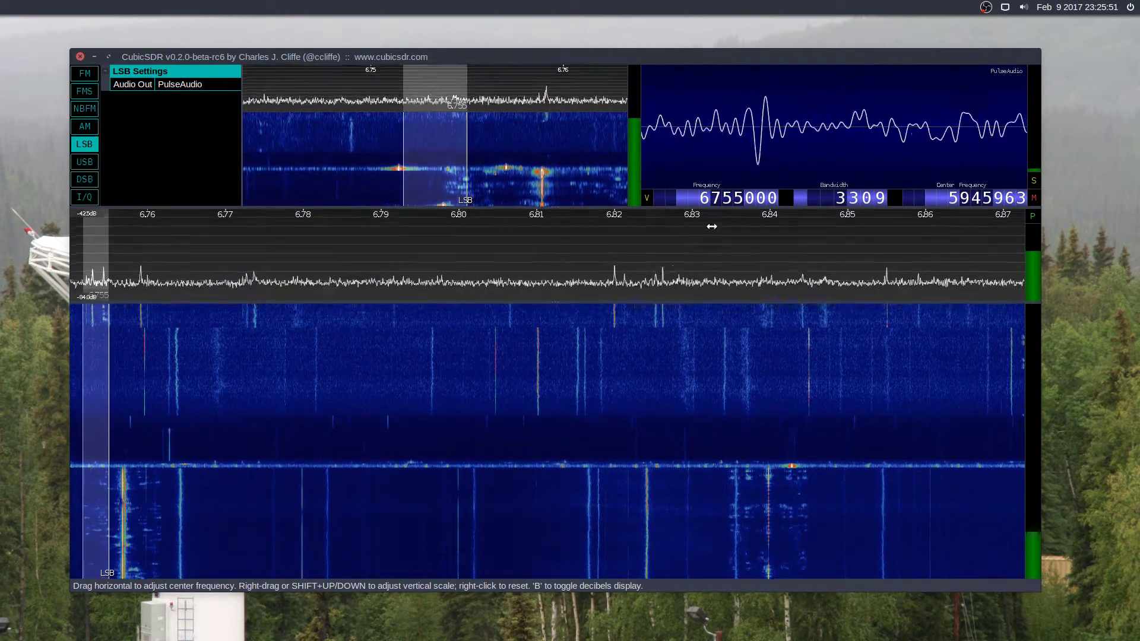
click(84, 162)
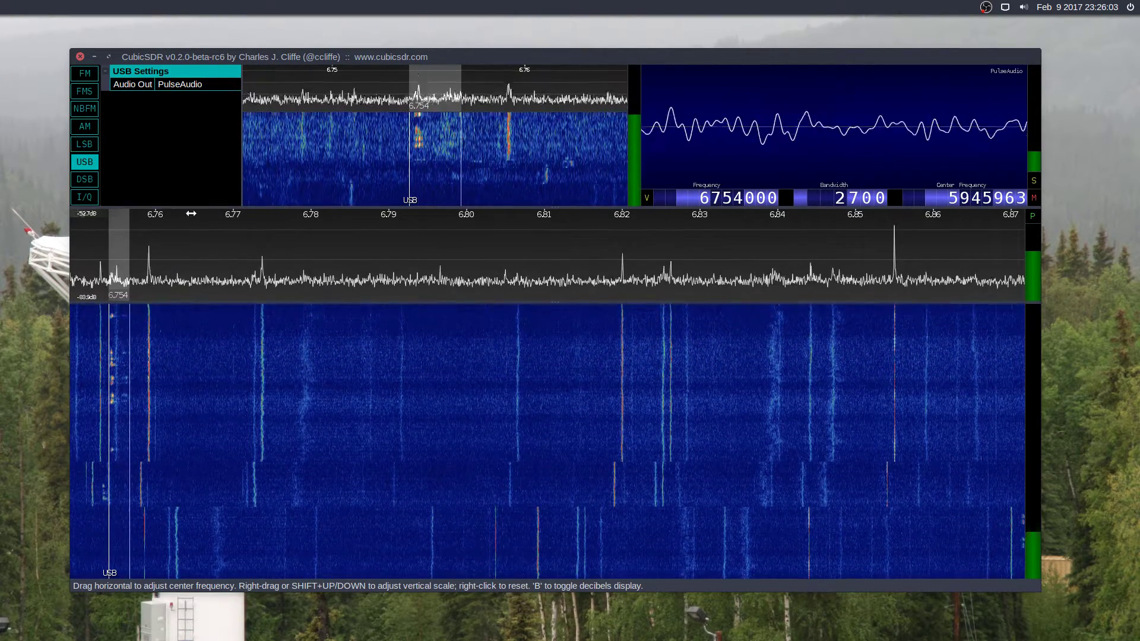
drag(179, 217, 573, 224)
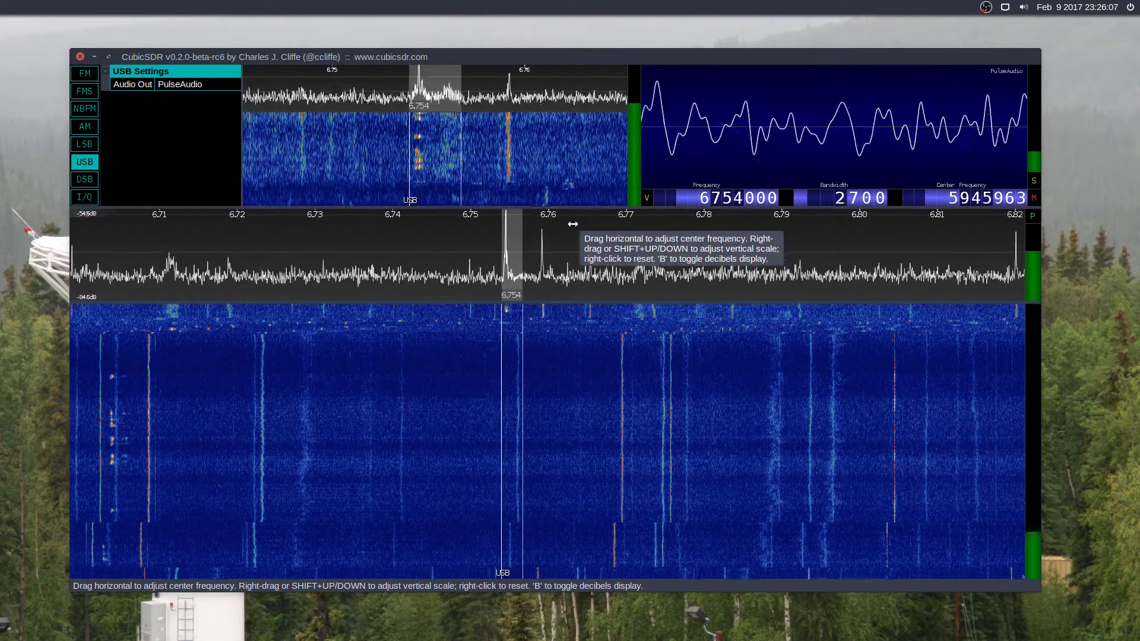